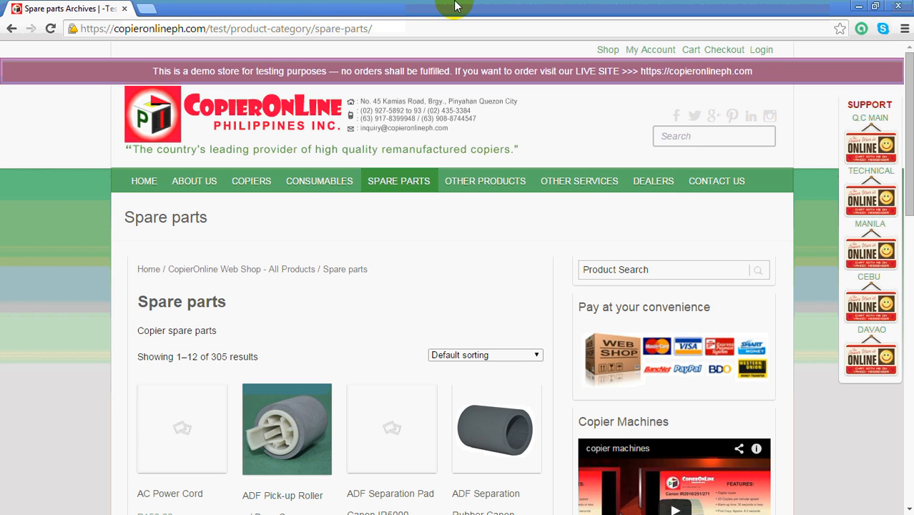
Add the ADF Pick-up Roller w/ Base Canon IR1600 from the spare parts listing to the cart.
scroll(382, 172, "down", 1)
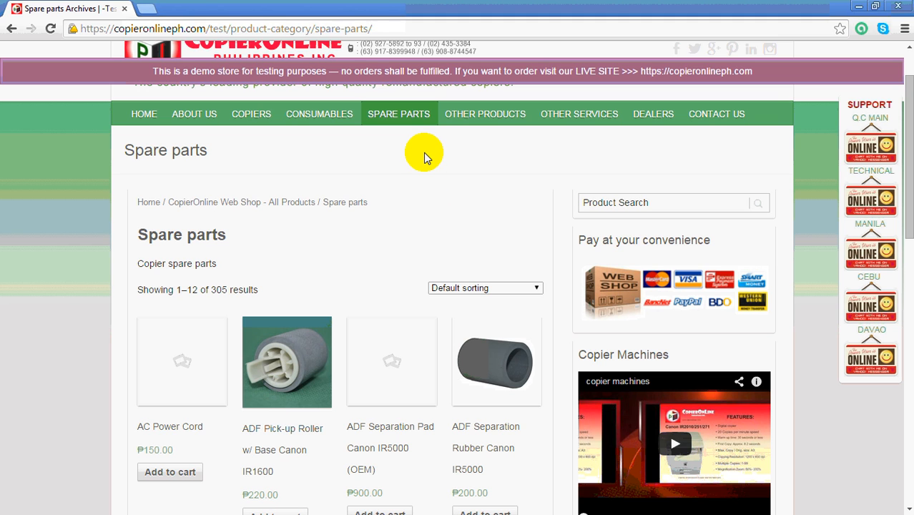
scroll(351, 326, "down", 2)
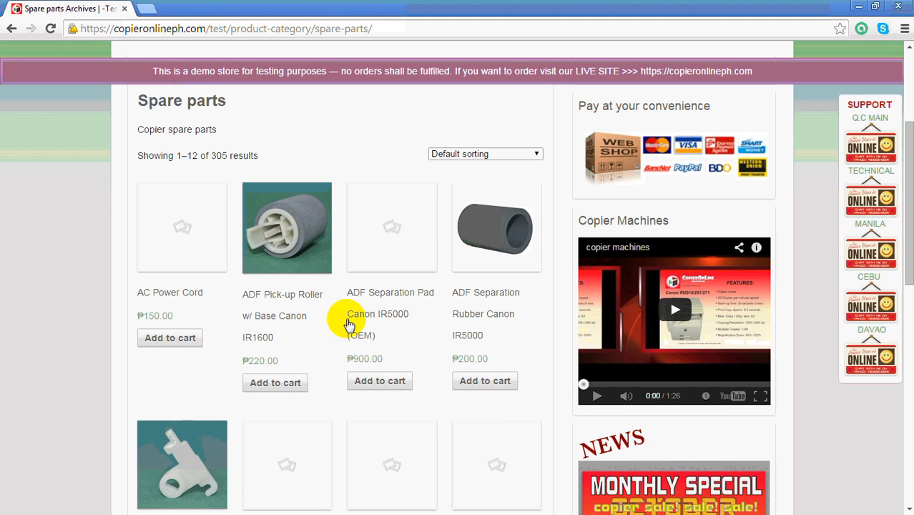
left_click(277, 384)
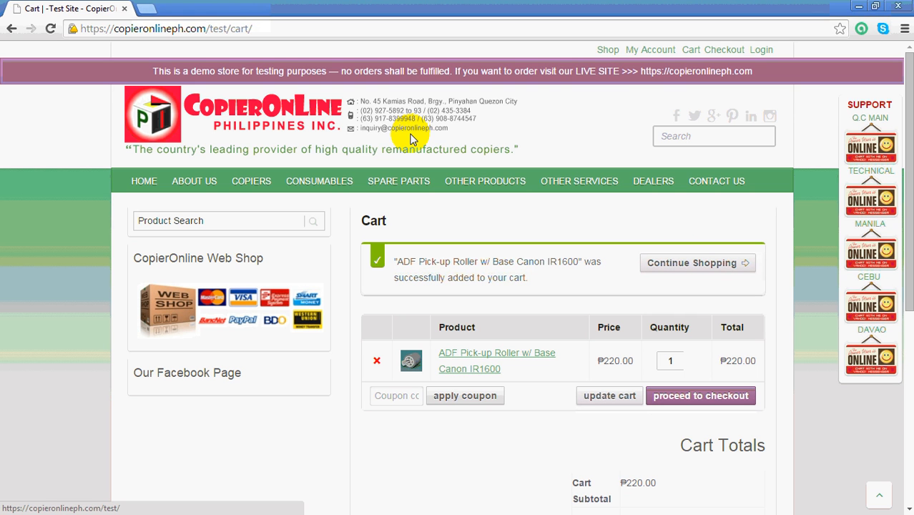
Continue shopping in the spare parts and add the ADF Separation Rubber Canon IR5000 to the cart.
left_click(719, 265)
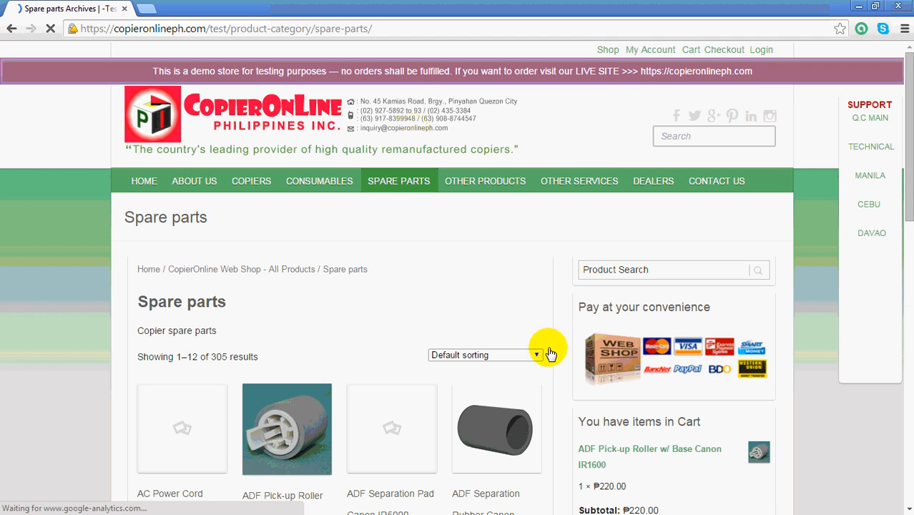
scroll(506, 451, "down", 1)
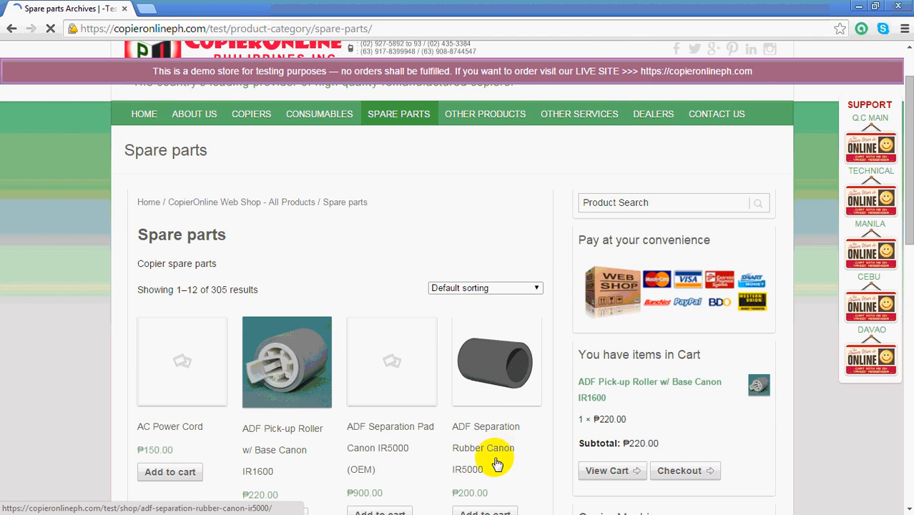
scroll(497, 429, "down", 3)
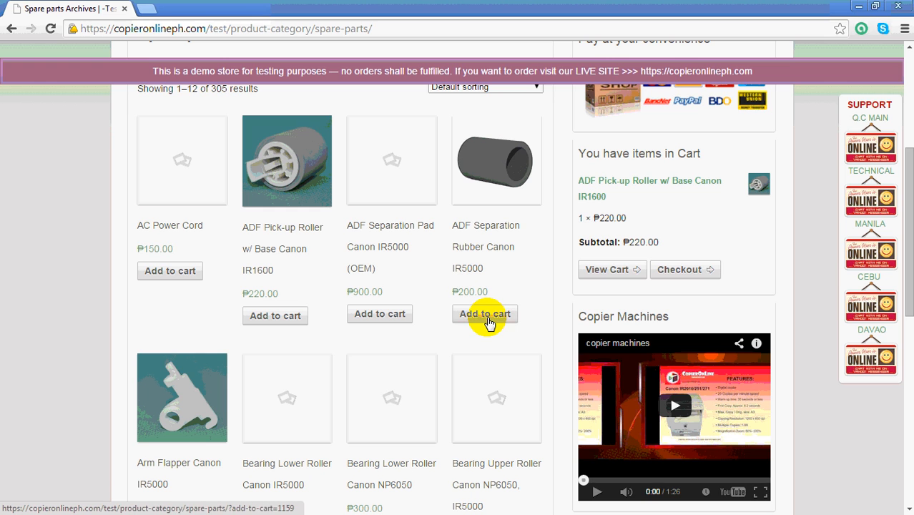
left_click(487, 315)
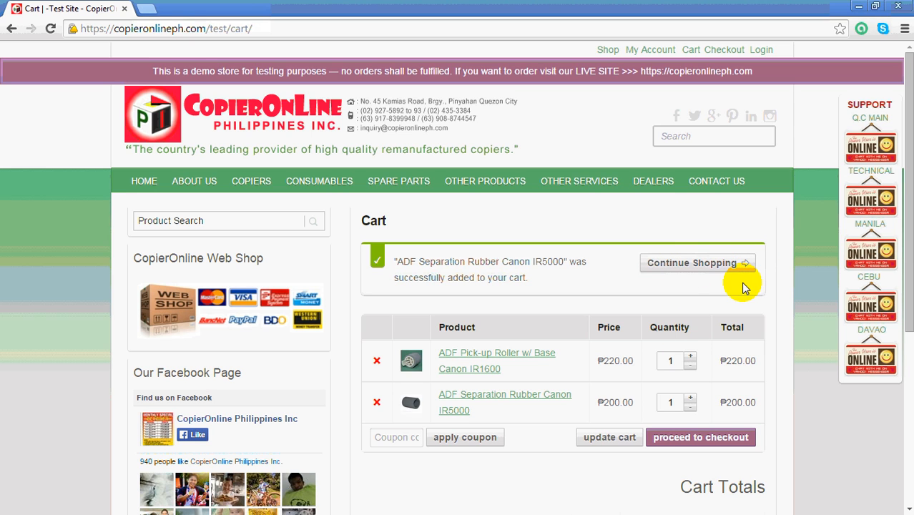
Set the cart quantities to 4 ADF Pick-up Rollers and 2 ADF Separation Rubbers, and proceed to checkout.
left_click(690, 357)
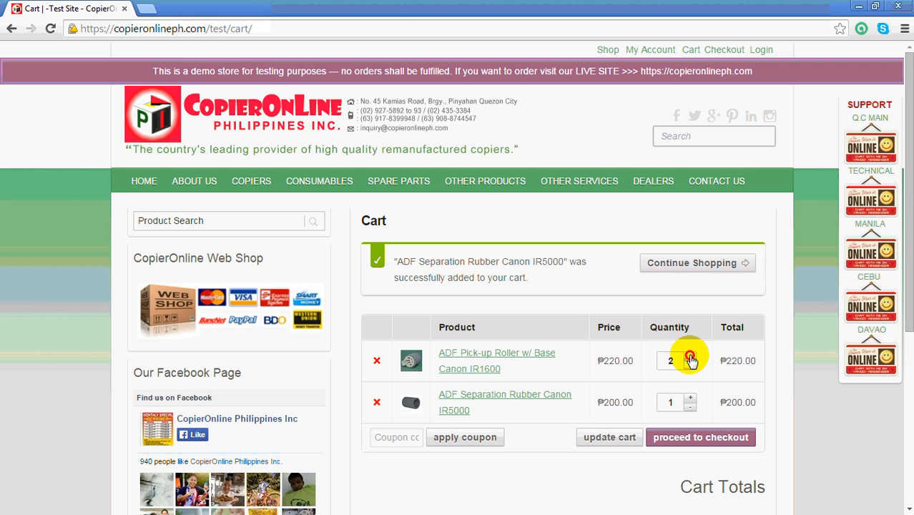
left_click(690, 357)
left_click(690, 357)
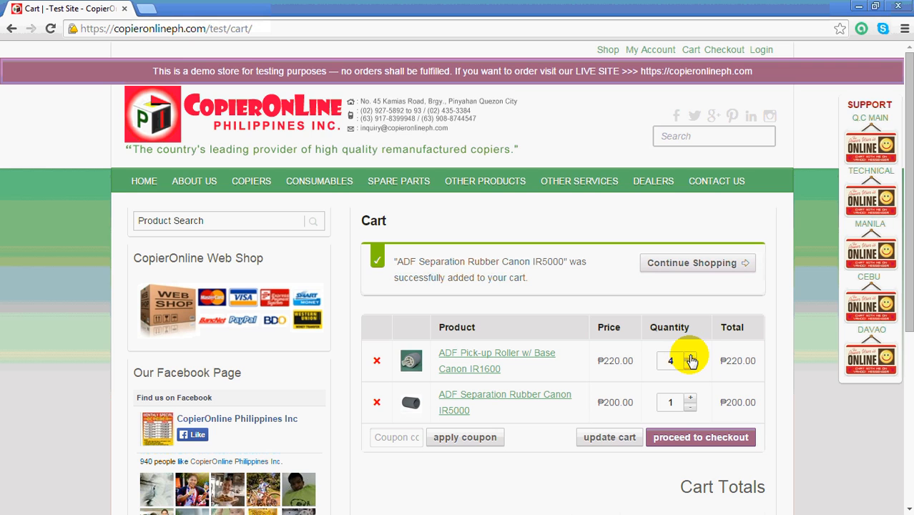
left_click(690, 399)
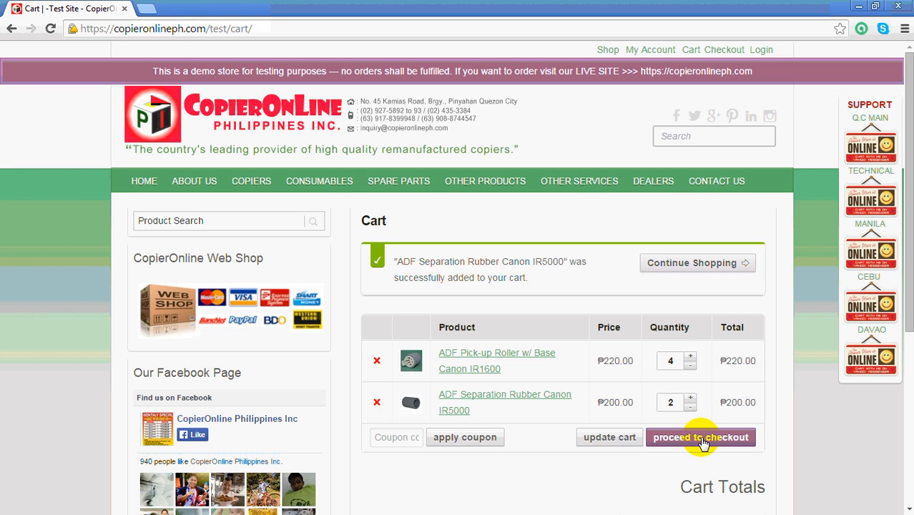
left_click(703, 444)
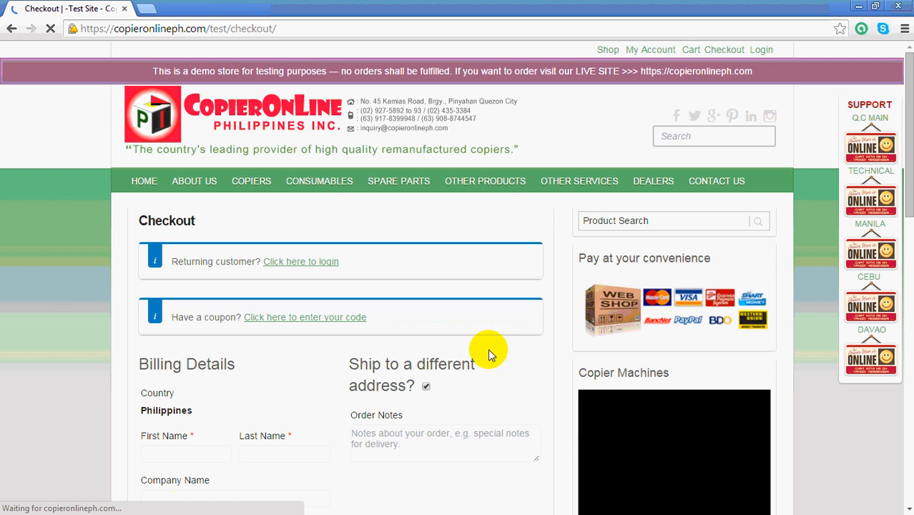
Log in at checkout as a returning customer with the account username and password, and decline saving the password in the browser.
scroll(910, 174, "down", 2)
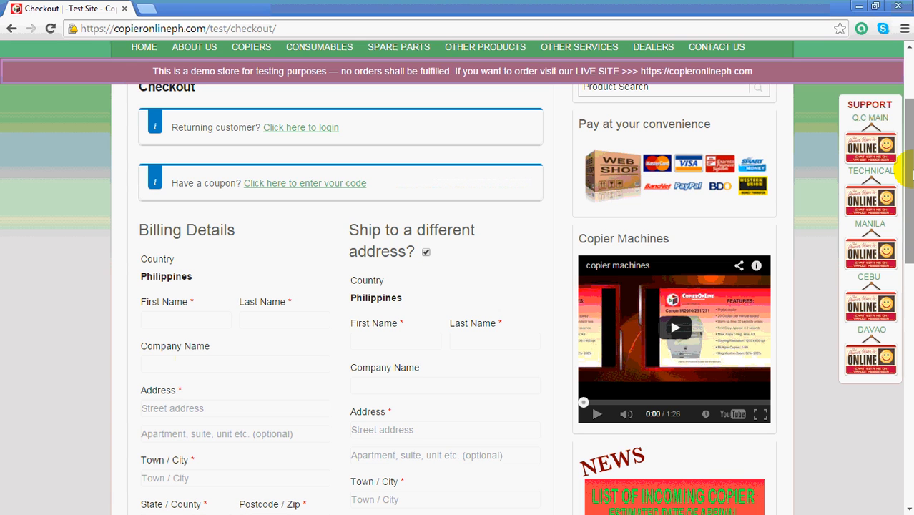
left_click(314, 130)
left_click(251, 251)
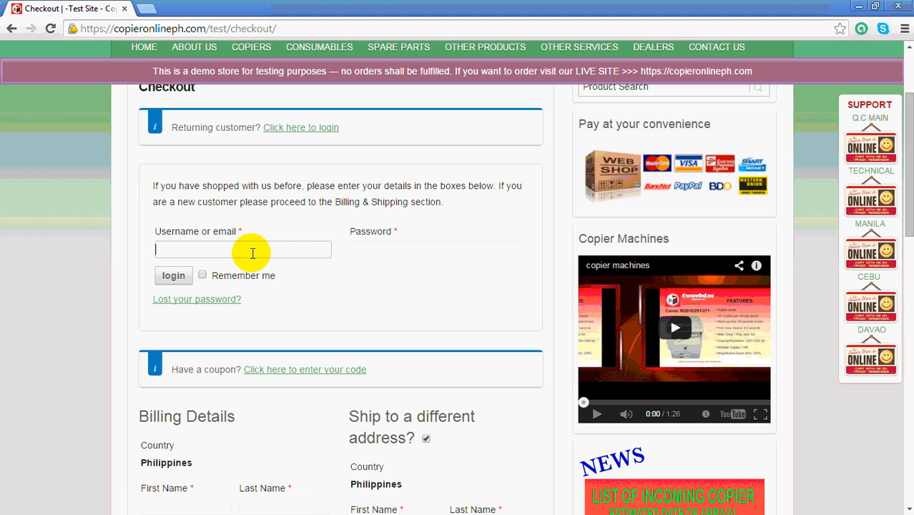
type("xeroxss")
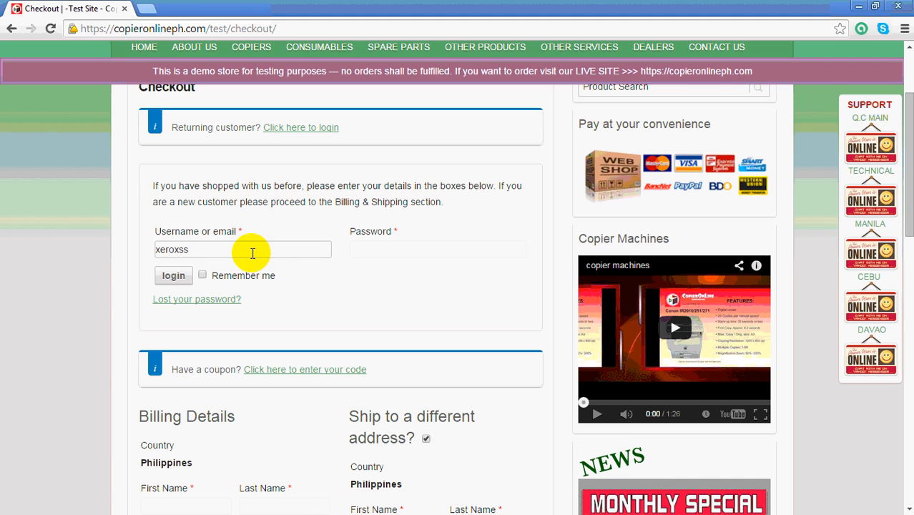
left_click(378, 247)
type("******")
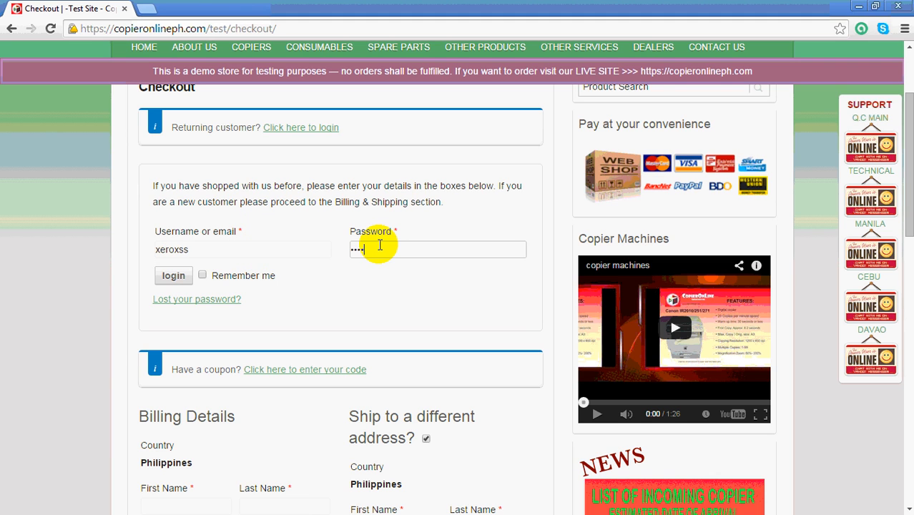
type("*********")
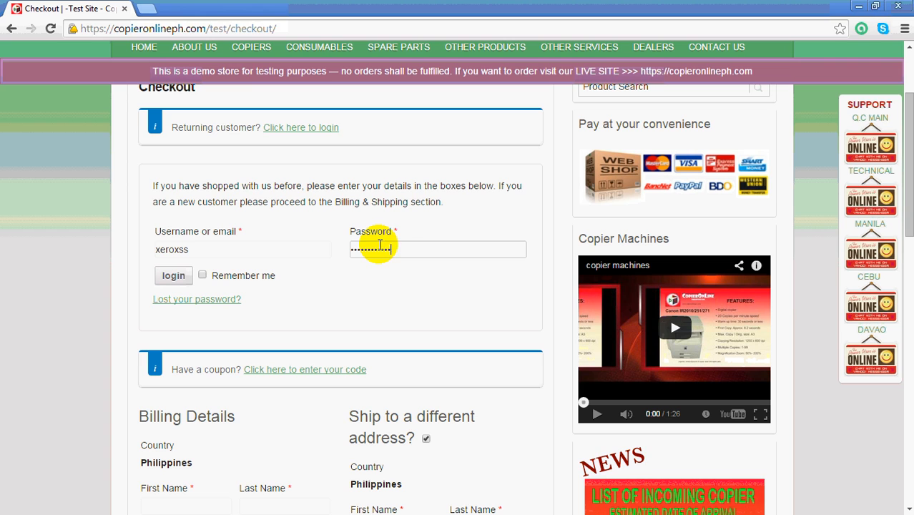
key("Return")
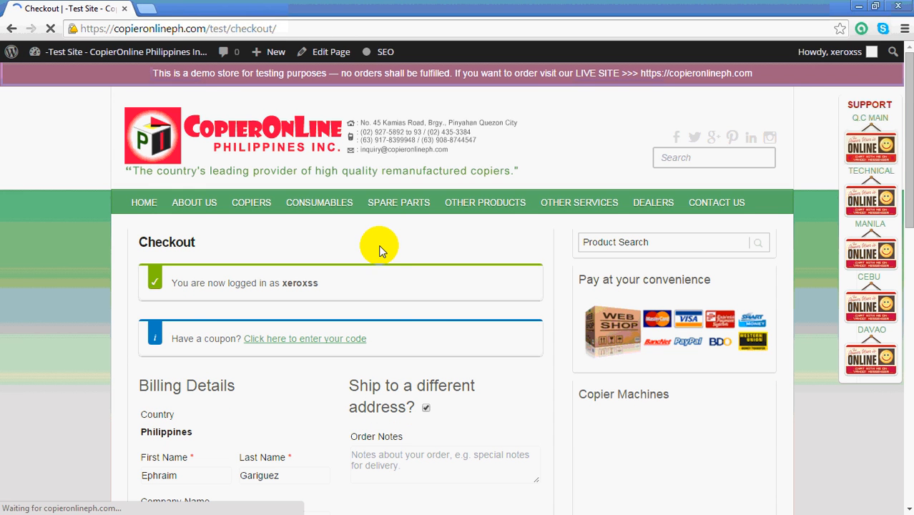
scroll(522, 217, "down", 1)
scroll(520, 213, "down", 3)
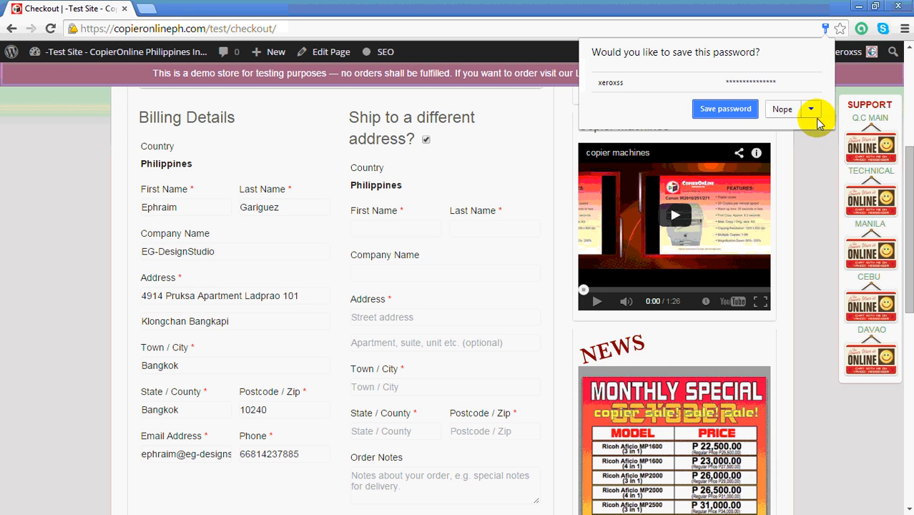
left_click(780, 112)
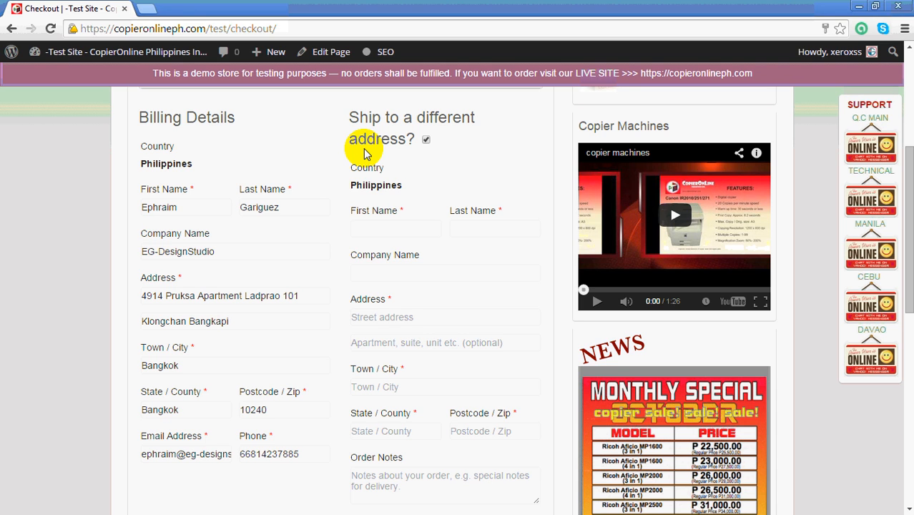
Fill in the recipient's first and last name in the shipping details, with CopierOnline Philippines as the company name.
left_click(399, 229)
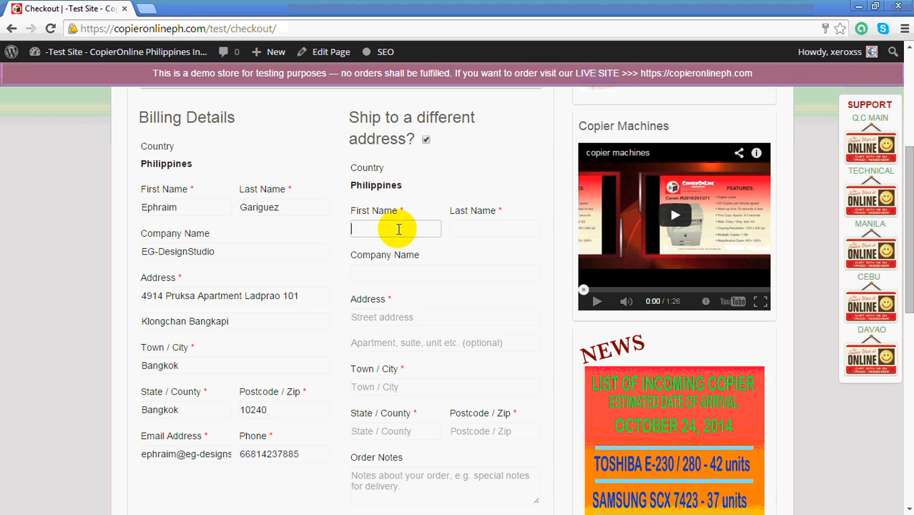
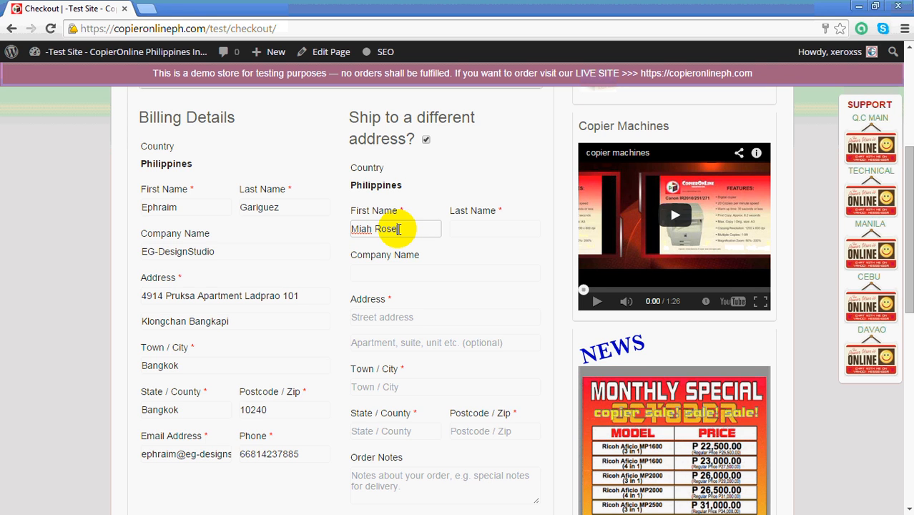
left_click(472, 233)
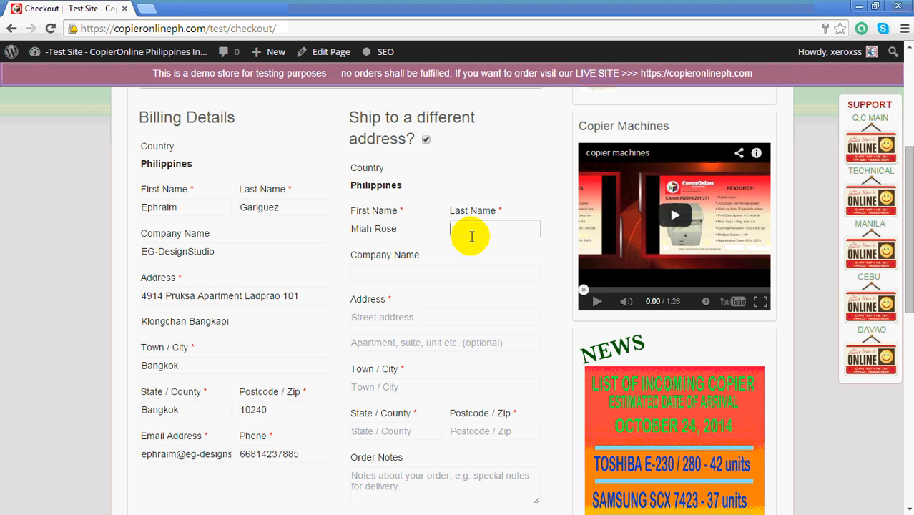
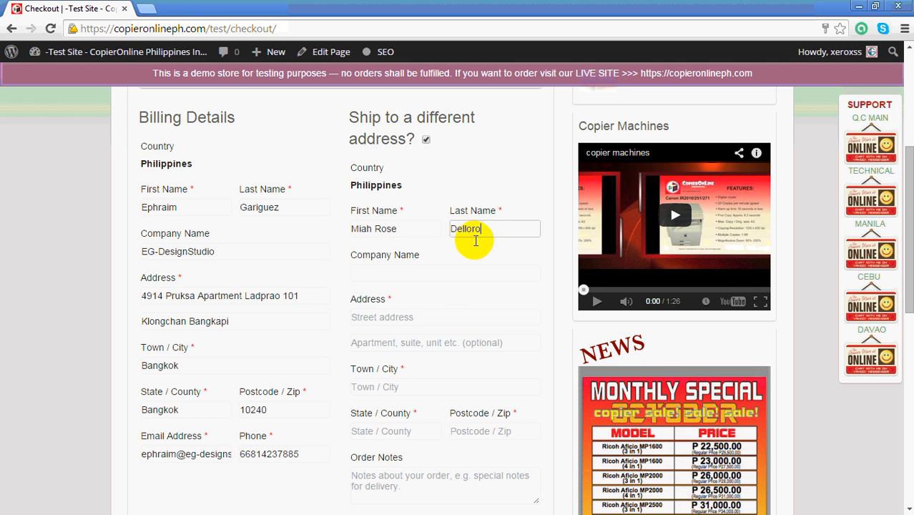
left_click(442, 277)
type("Co")
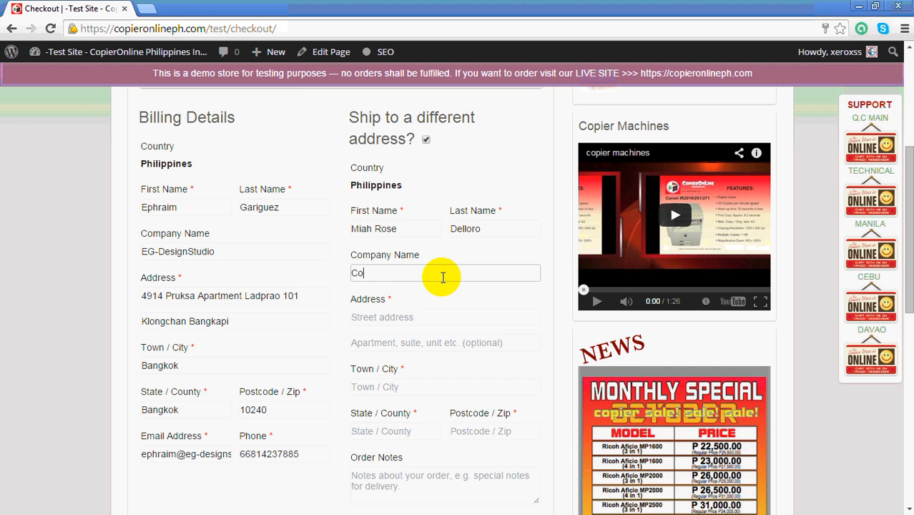
type("pierOnline")
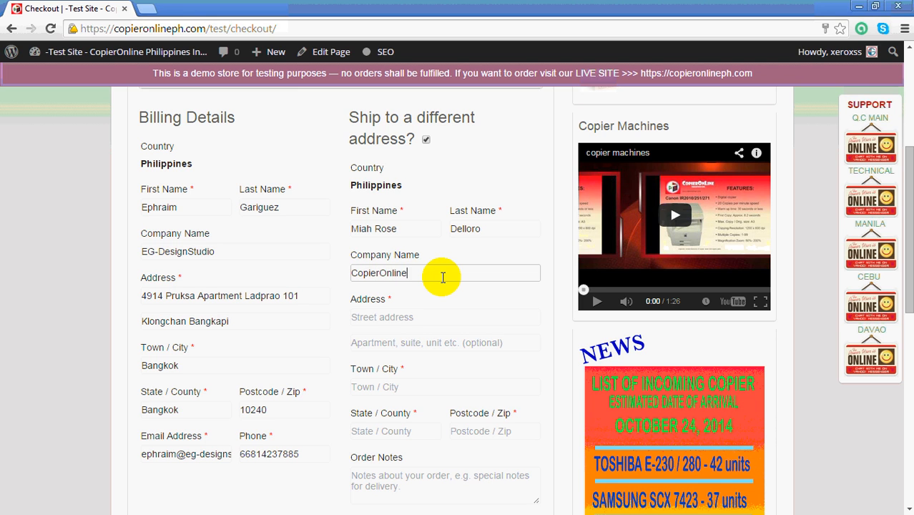
type(" Philippines")
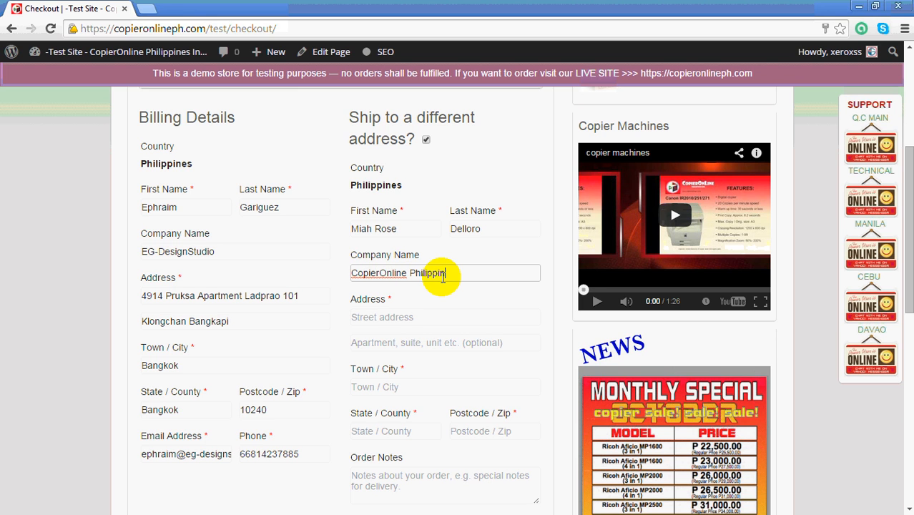
Enter the recipient's street address, second address line and town or city in the shipping details.
left_click(475, 322)
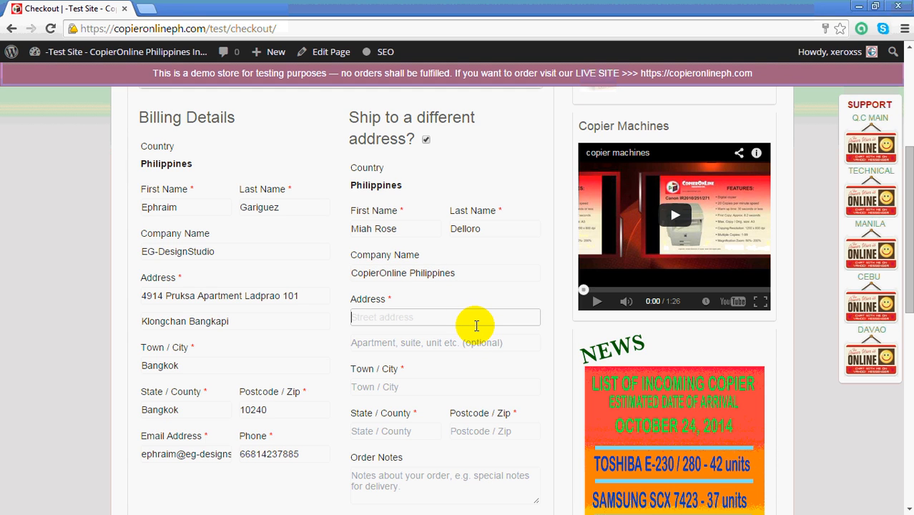
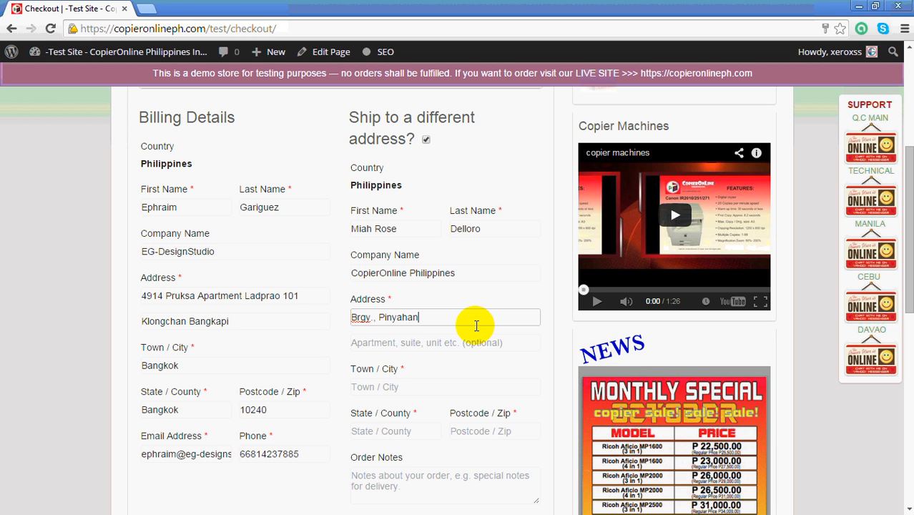
left_click(465, 343)
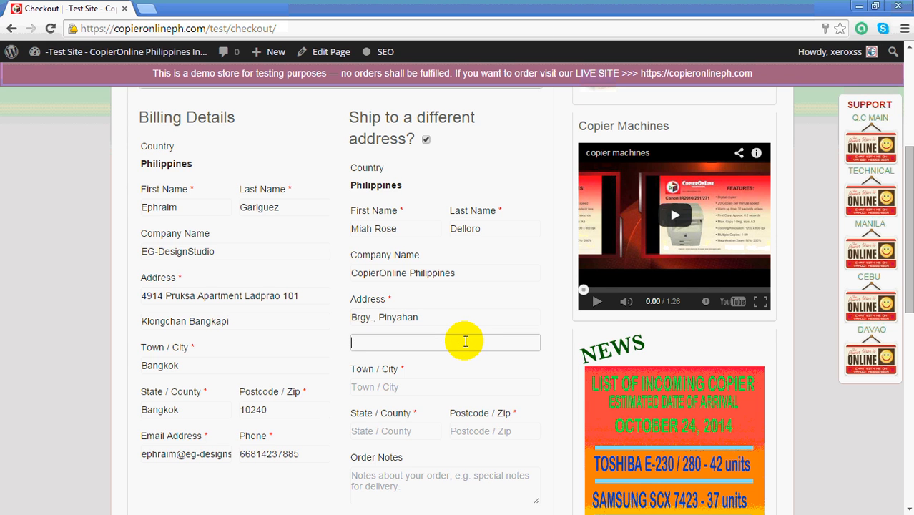
scroll(465, 345, "down", 1)
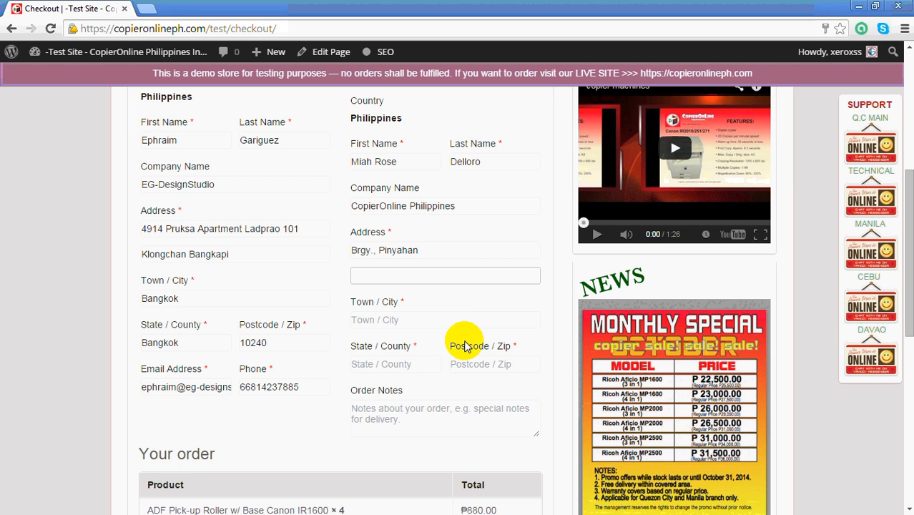
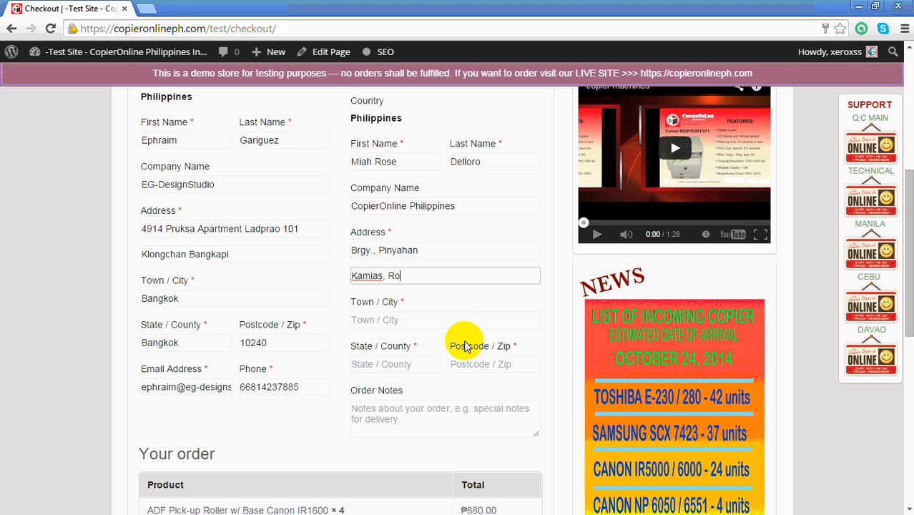
left_click(438, 319)
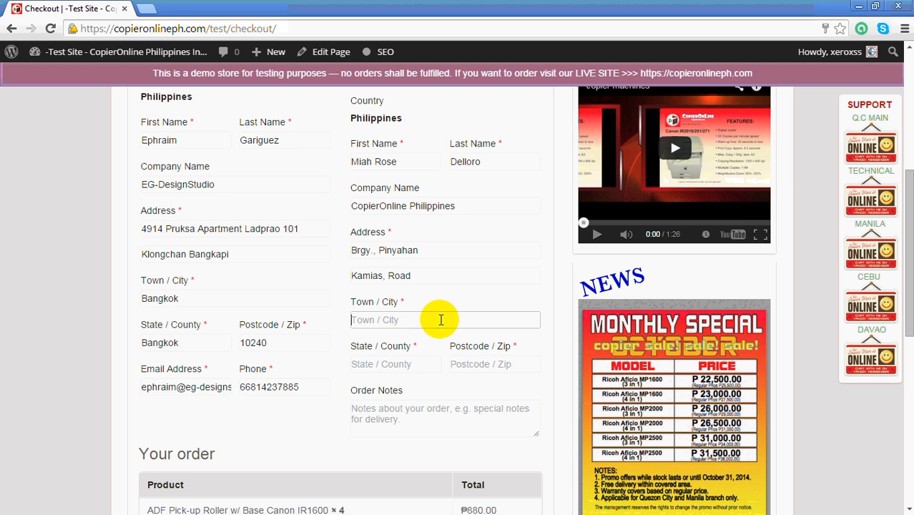
type("Quezon")
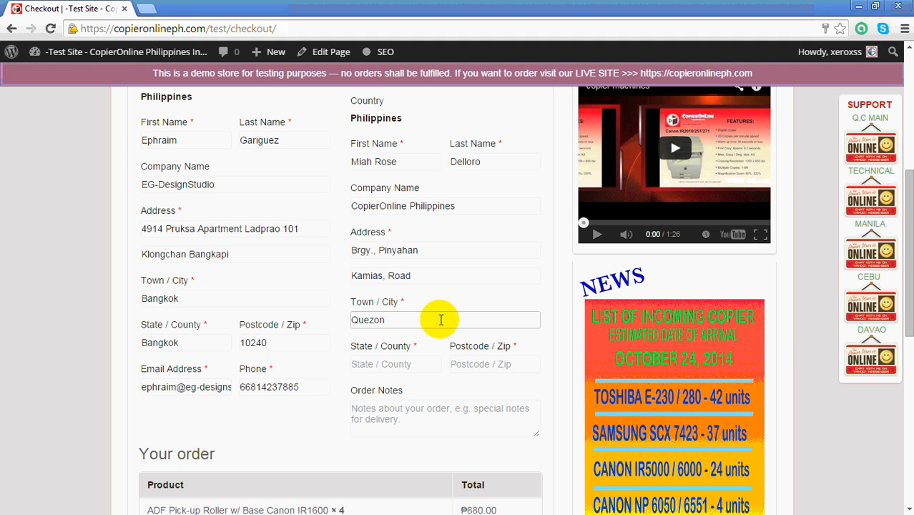
type(" City")
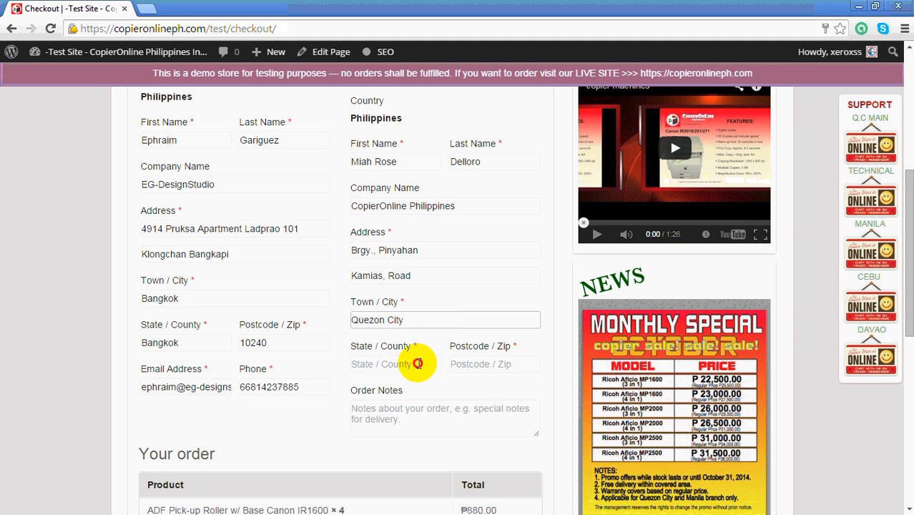
Enter Philippines as the state or county in the shipping details and fill in the recipient's postcode.
left_click(419, 363)
type("Philippi")
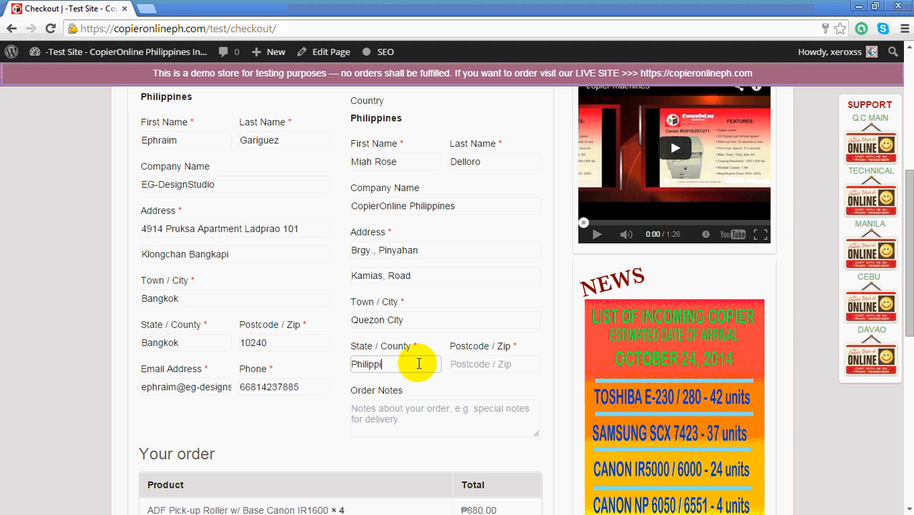
type("nes")
left_click(502, 360)
type("1")
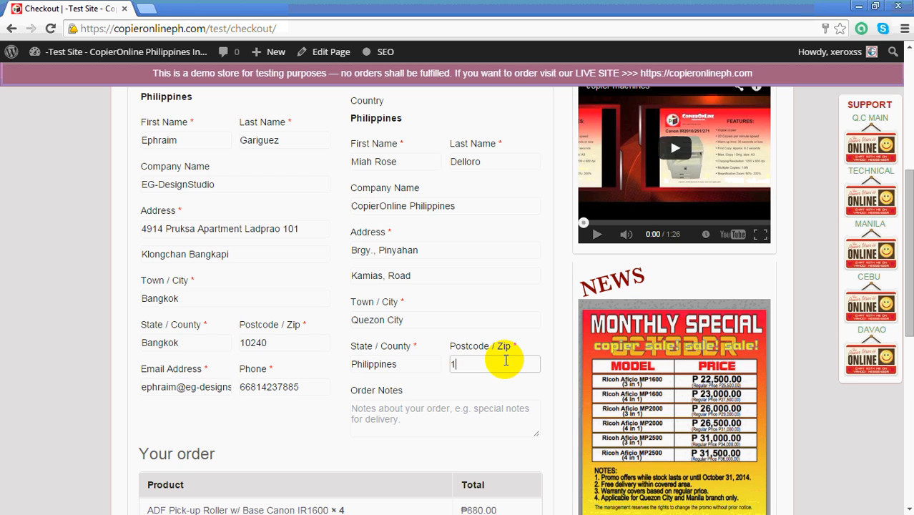
type("100")
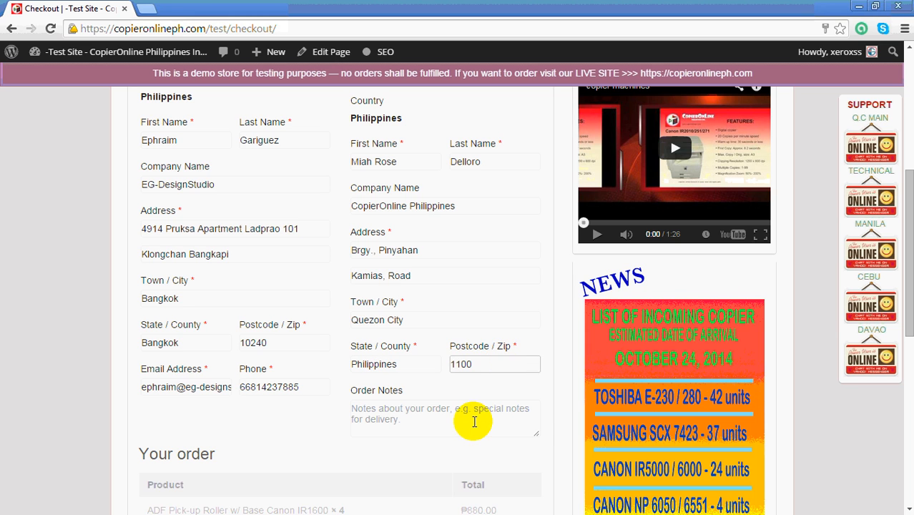
Start the order notes with a "Customer:" line giving the recipient's full name.
left_click(465, 415)
type("Cus")
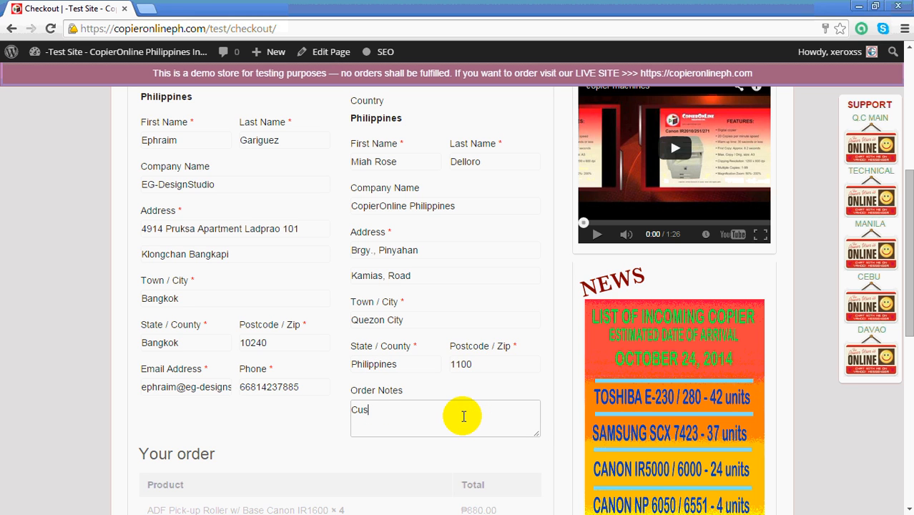
type("tomer:")
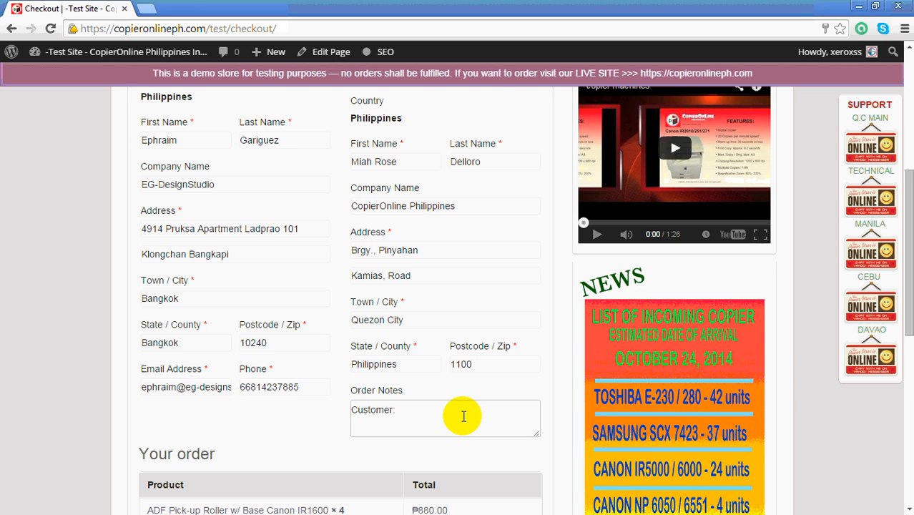
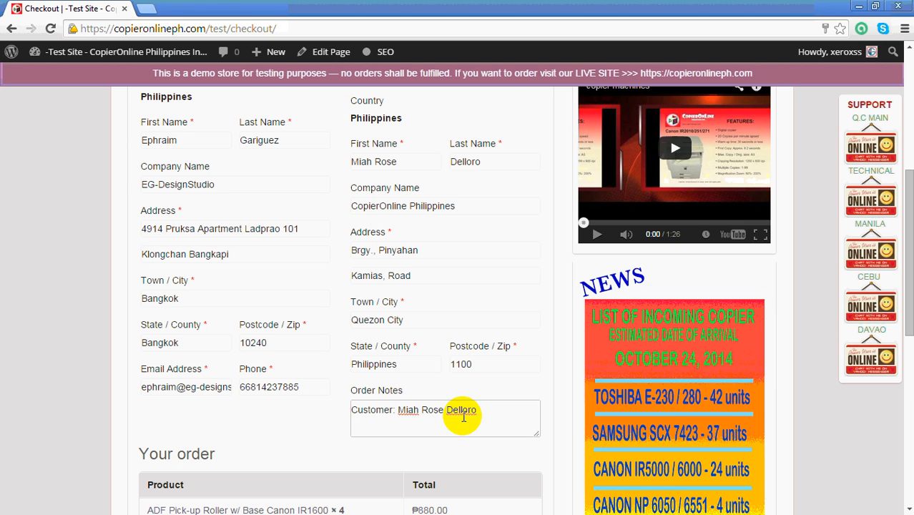
Add a second line to the order notes reading "Special Price: 30% Discount ADF pickup roller".
key("Return")
type("Special Pr")
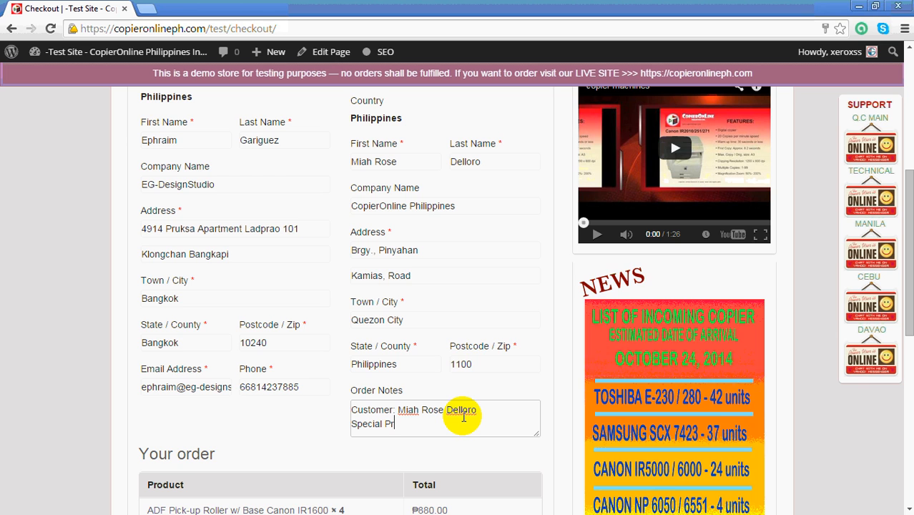
type("ice: 3")
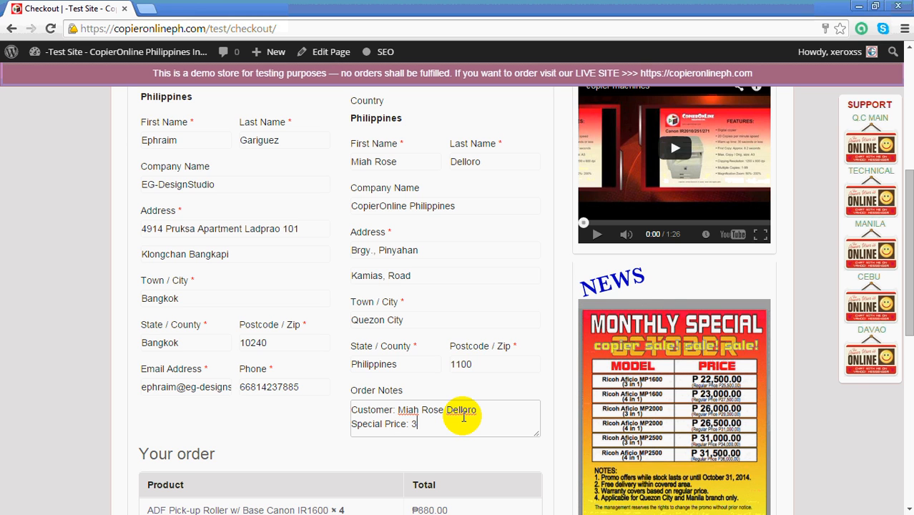
type("0% Discoun")
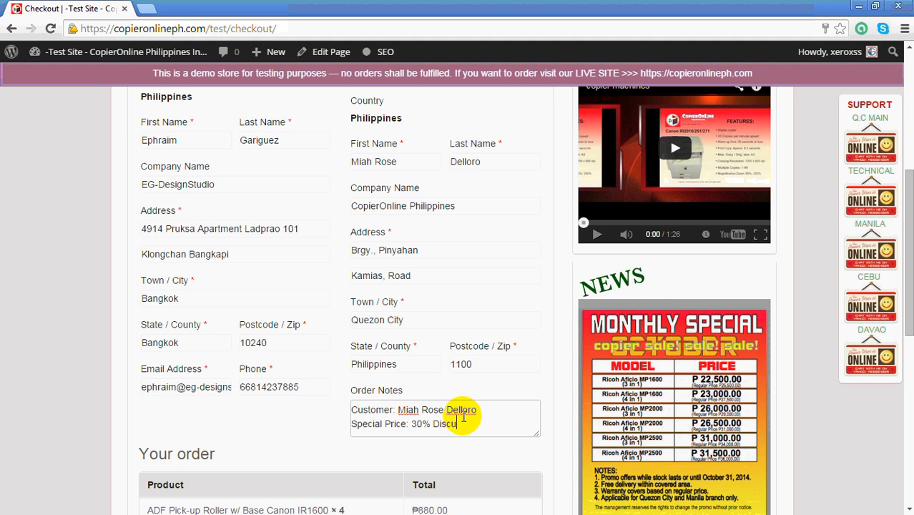
key("BackSpace")
type("ount ")
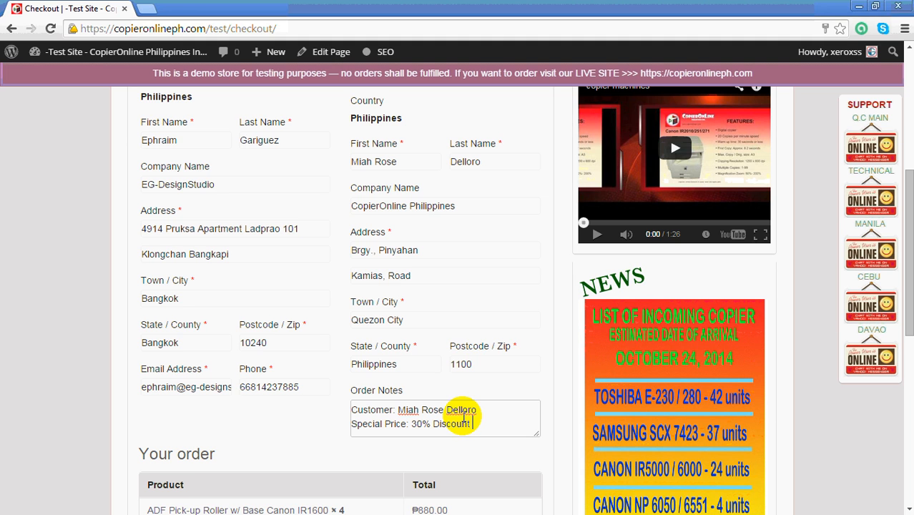
type("ADF ")
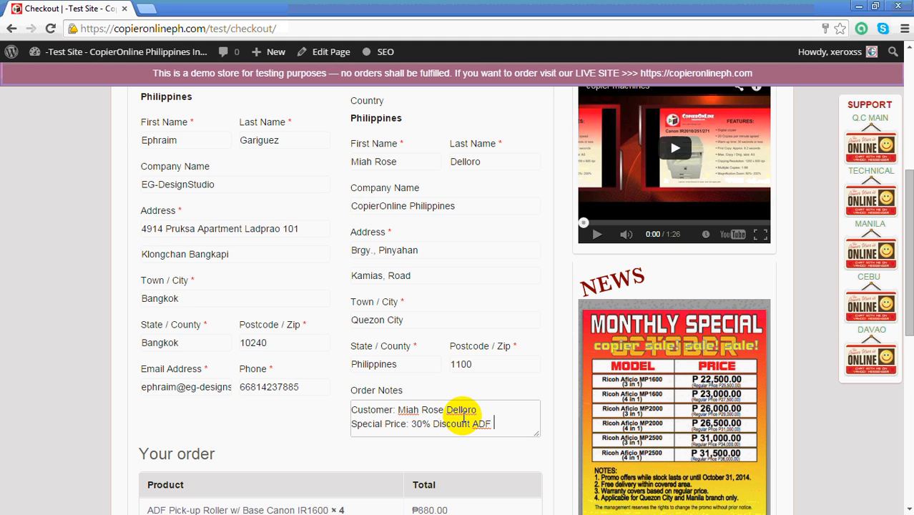
type("pickup ro")
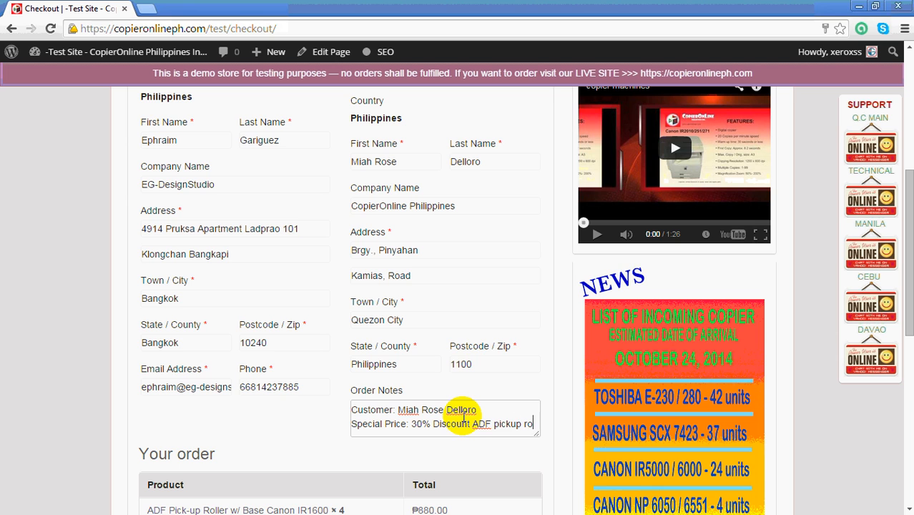
type("ller")
scroll(463, 416, "down", 1)
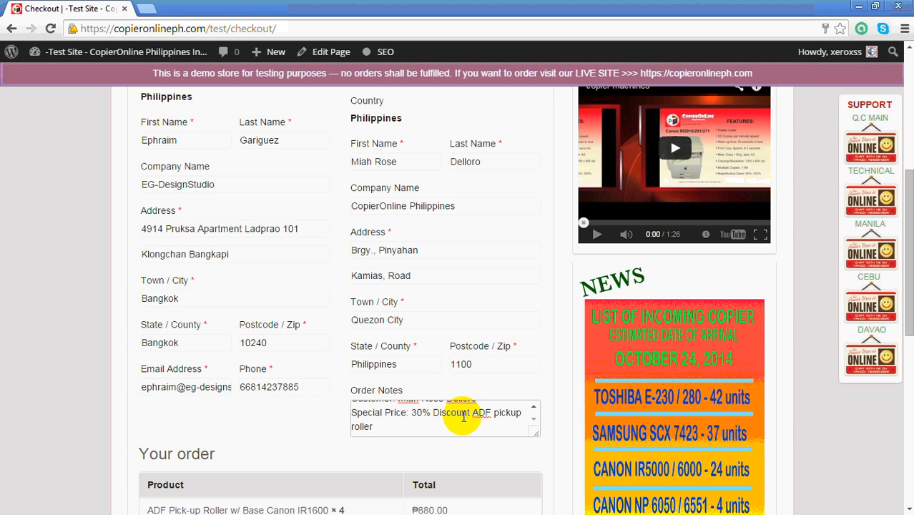
Extend the special price line in the order notes with ", buy 1 take 1 ADF separation rubber.".
type(", buy 1 ")
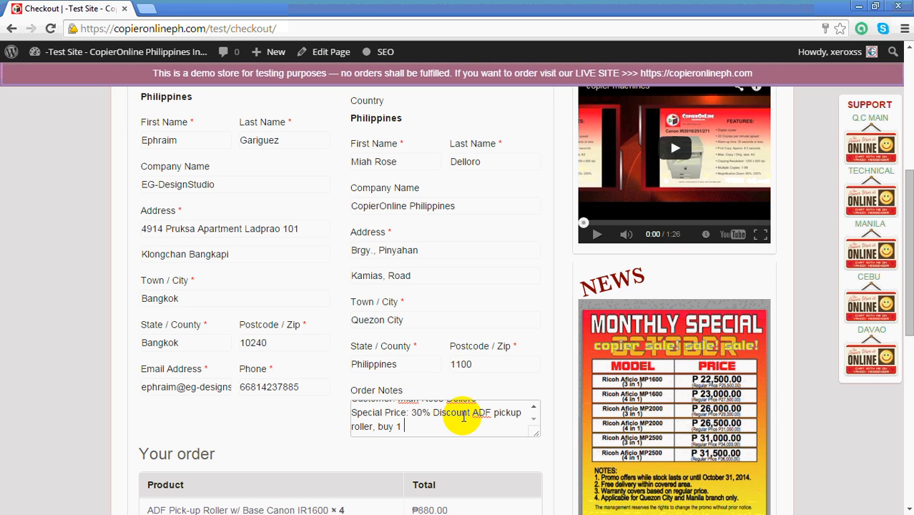
type("take 1")
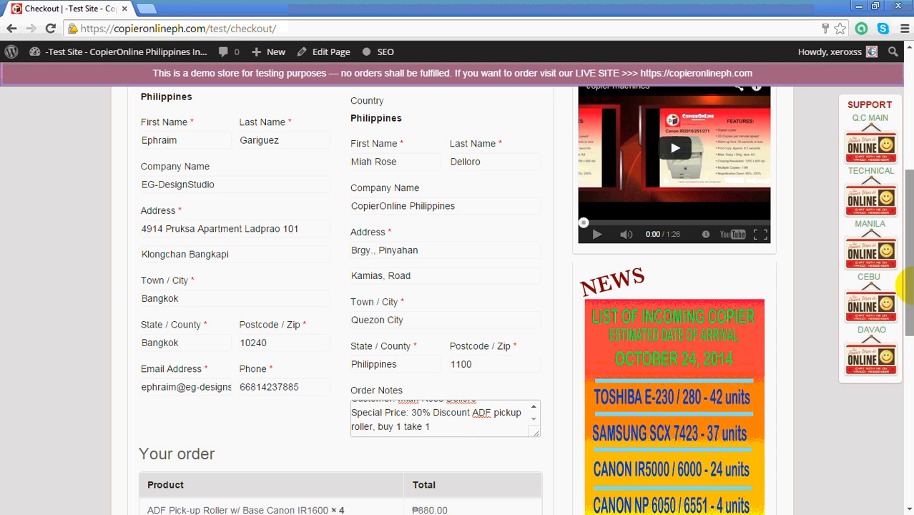
scroll(562, 312, "down", 3)
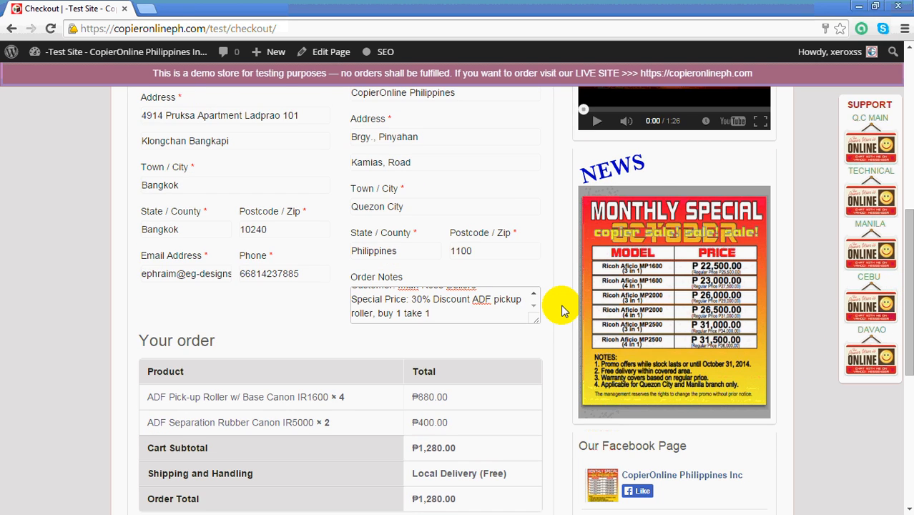
type("ADF ")
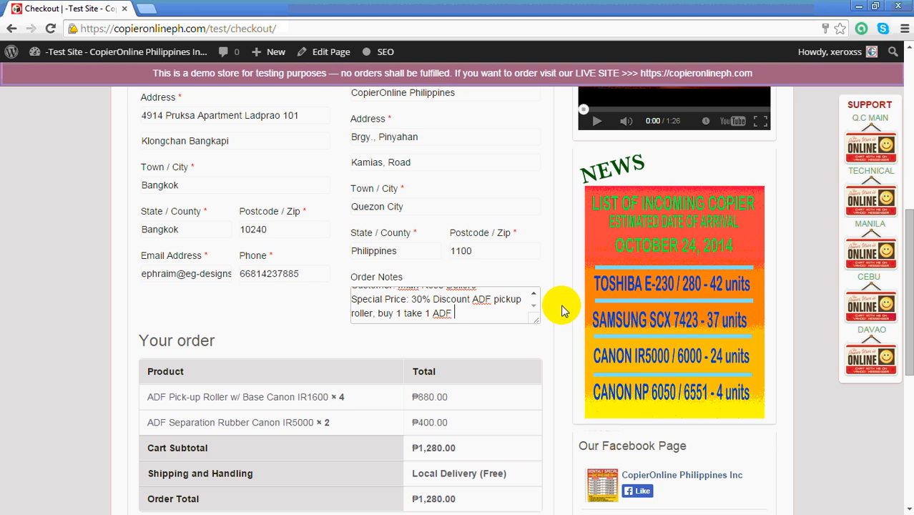
type("separio")
key("BackSpace")
key("BackSpace")
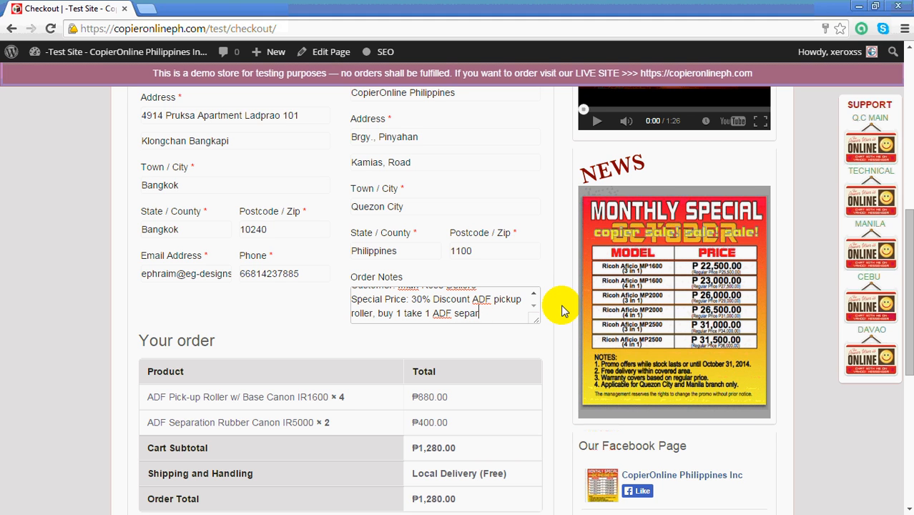
key("BackSpace")
type("ra")
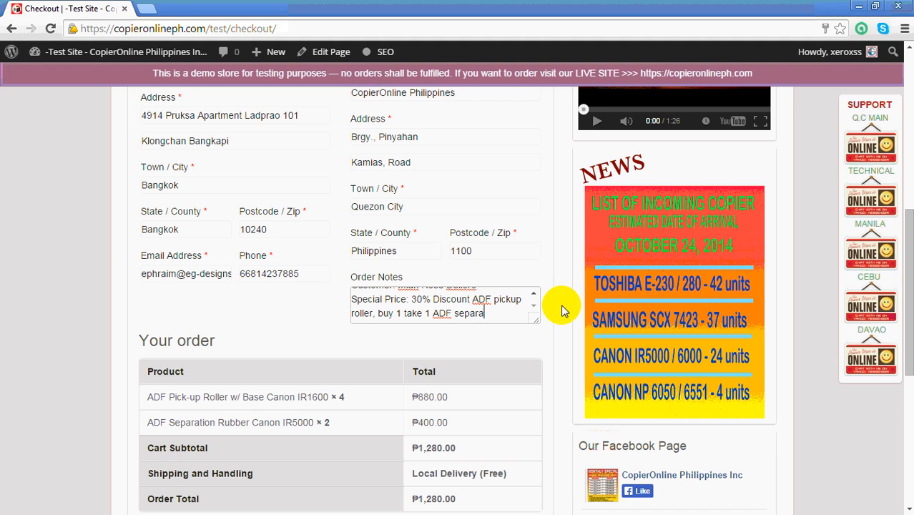
type("tion rubber")
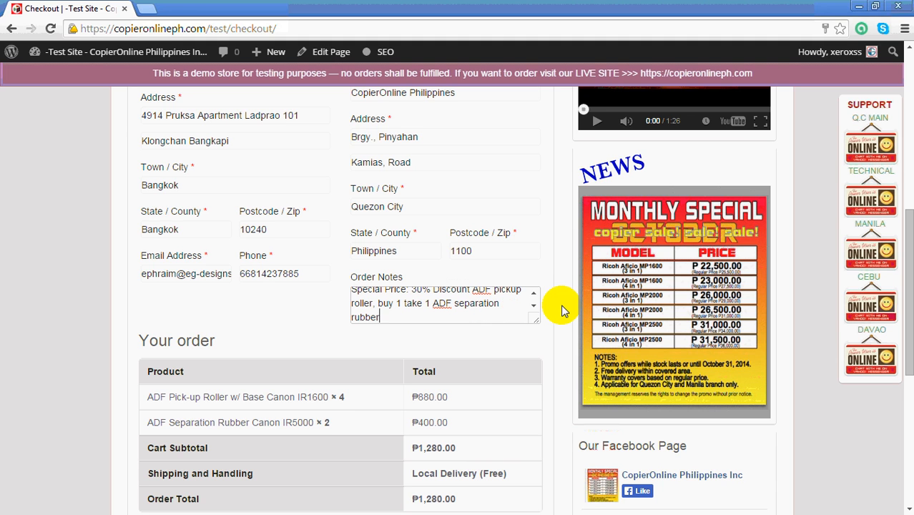
type("s.")
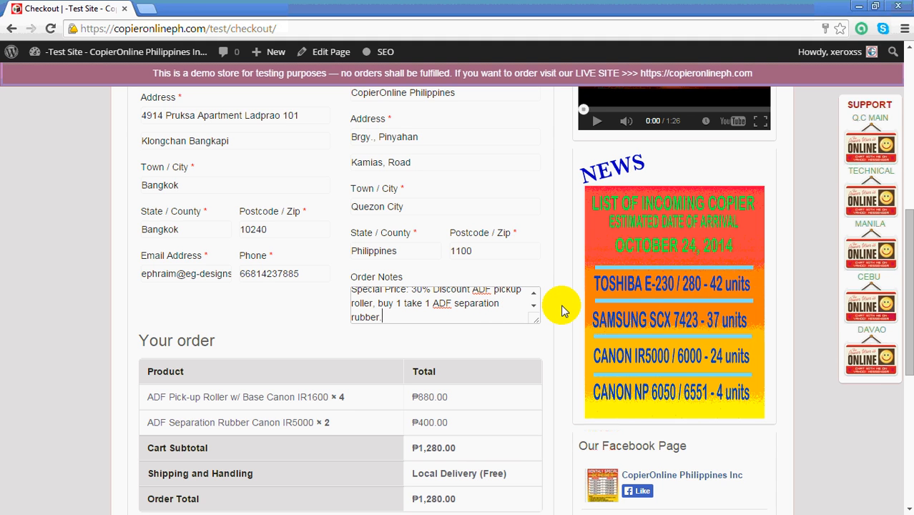
Add a final line to the order notes with "TR#" followed by the reference number.
key("Return")
type("T")
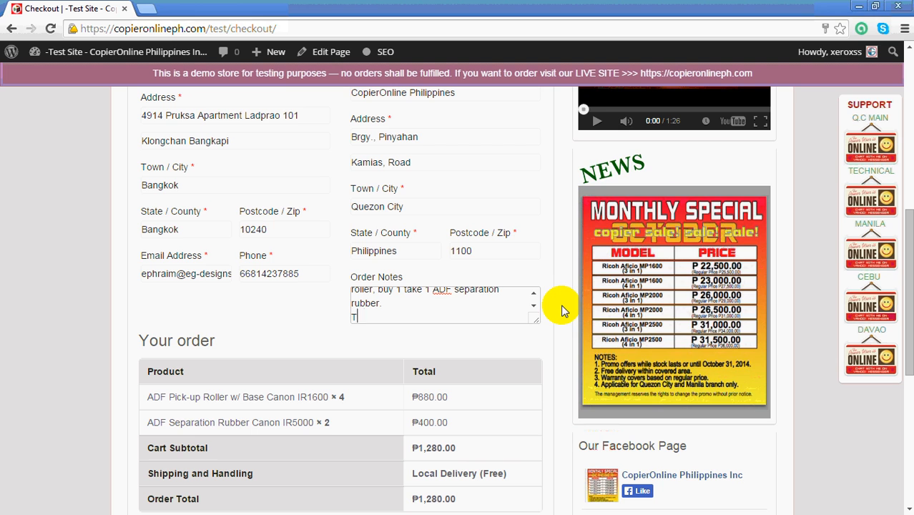
type("R#")
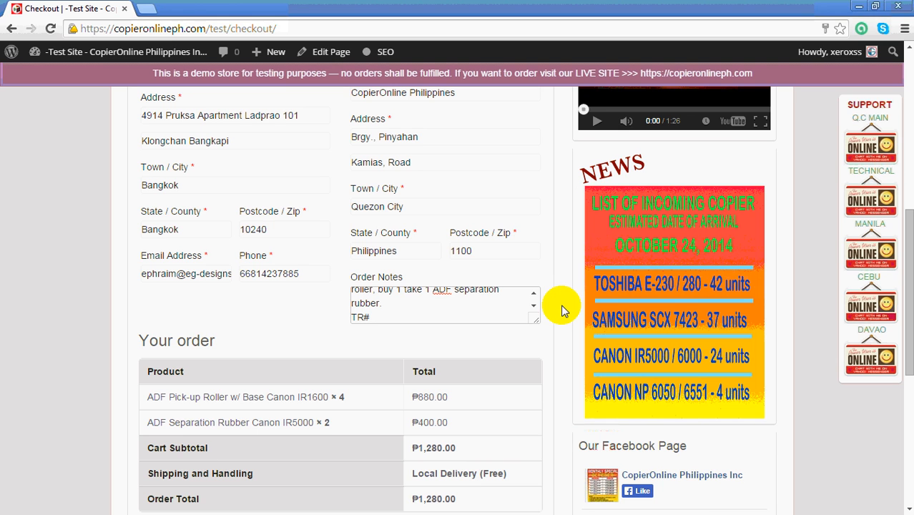
type("123456")
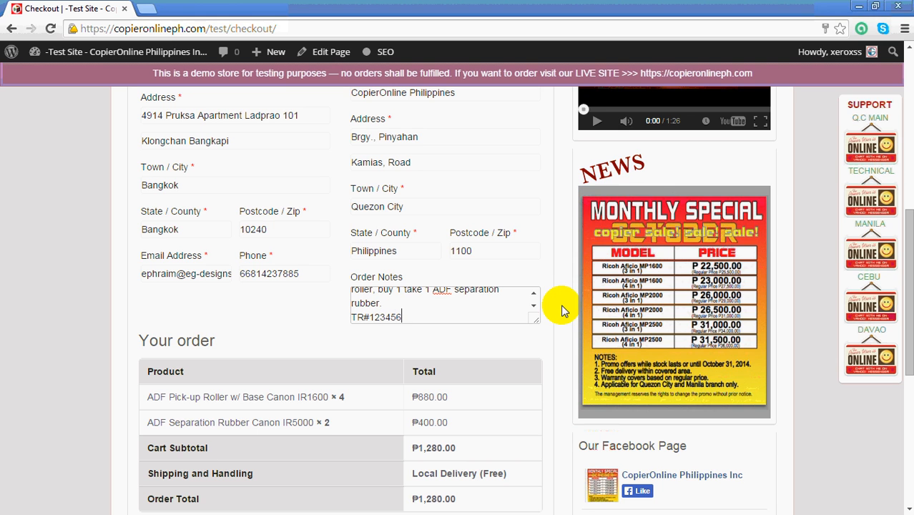
Choose Cash as the payment method and place the order.
scroll(490, 350, "down", 1)
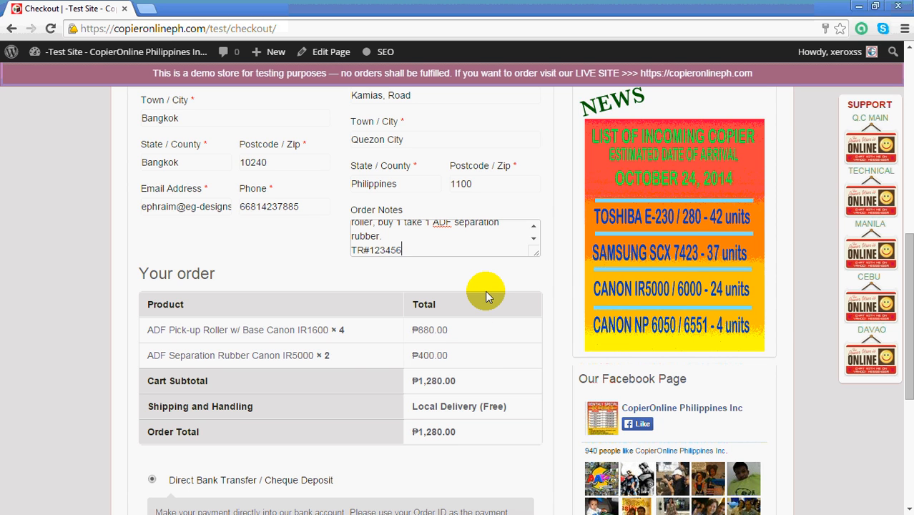
scroll(485, 290, "down", 1)
scroll(489, 297, "down", 1)
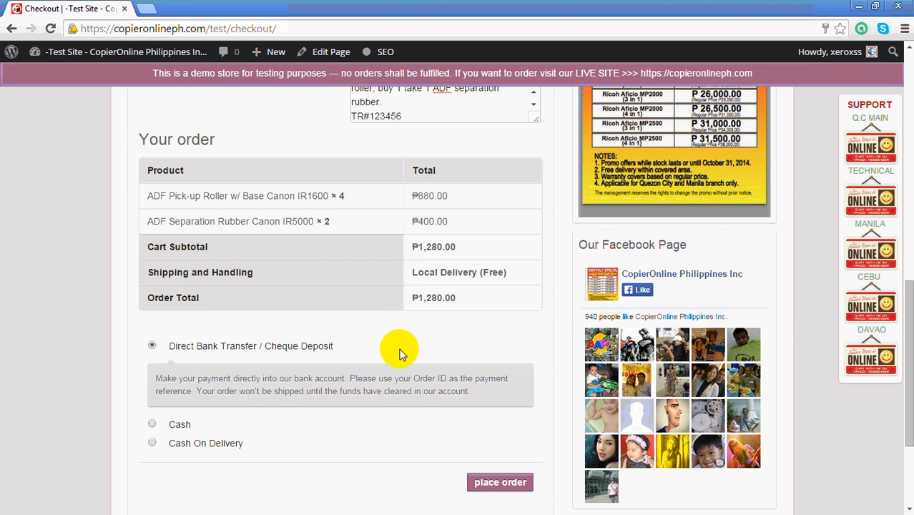
left_click(152, 424)
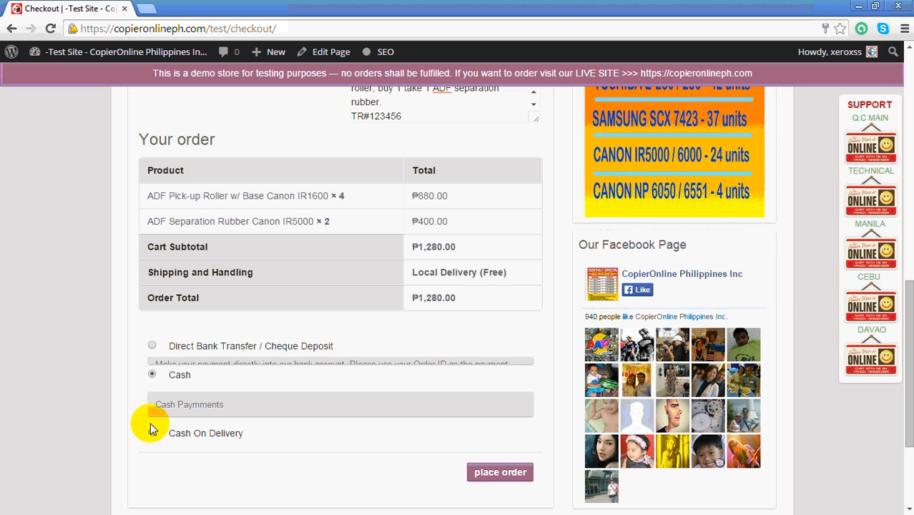
left_click(501, 470)
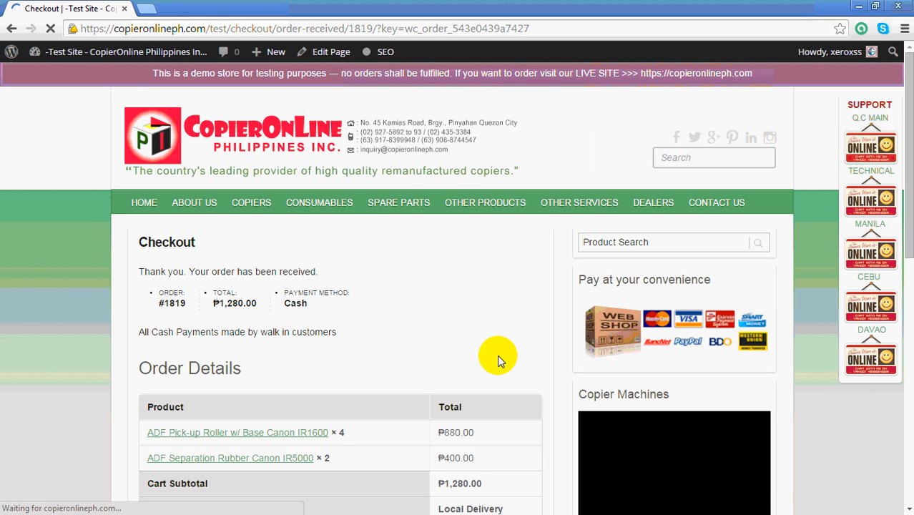
Review the order confirmation, checking the order number, order details, customer details, billing and shipping addresses, and the print option.
scroll(507, 331, "down", 1)
scroll(487, 329, "down", 5)
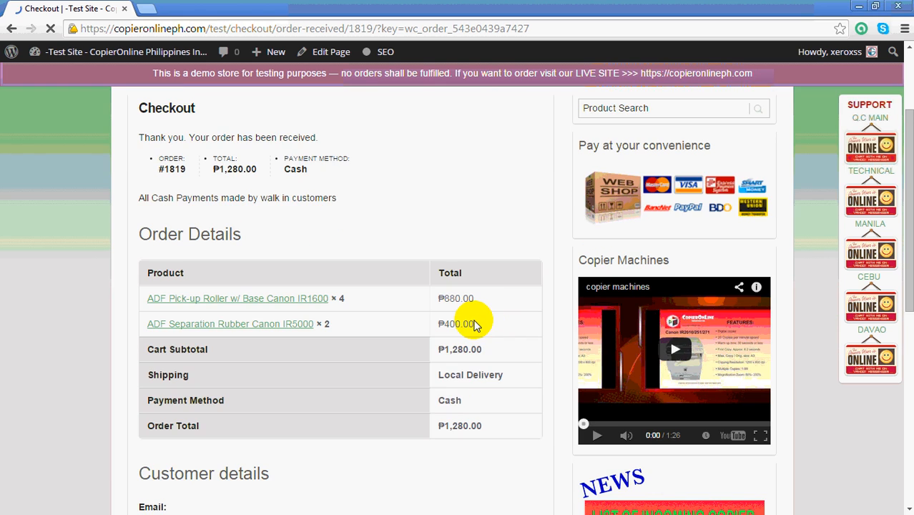
scroll(478, 356, "down", 1)
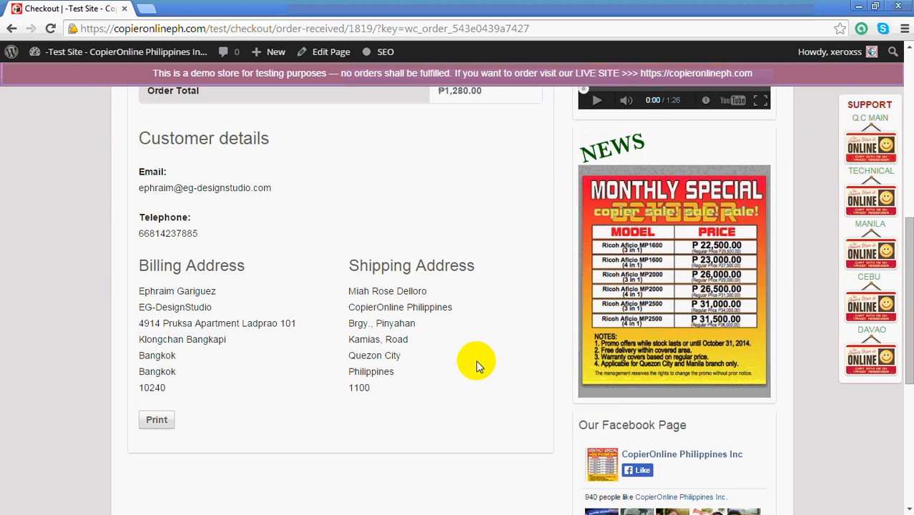
scroll(476, 361, "up", 5)
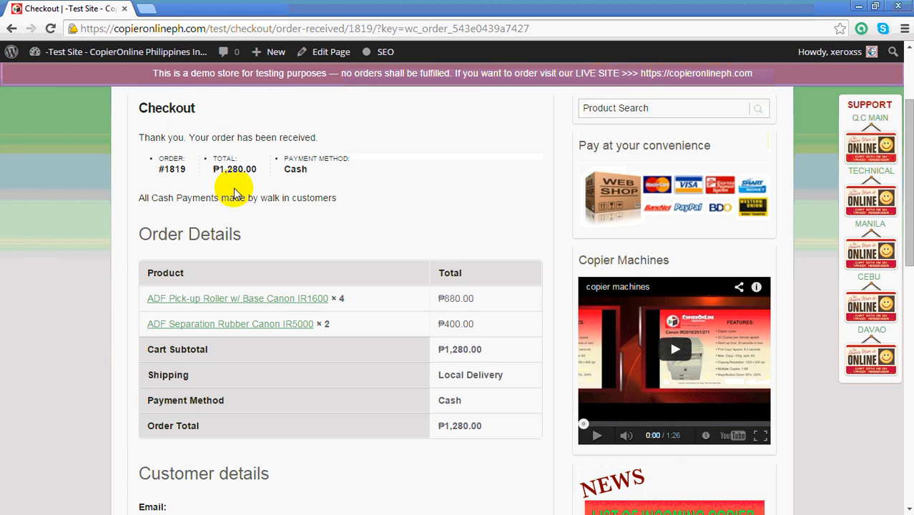
left_click_drag(158, 168, 180, 168)
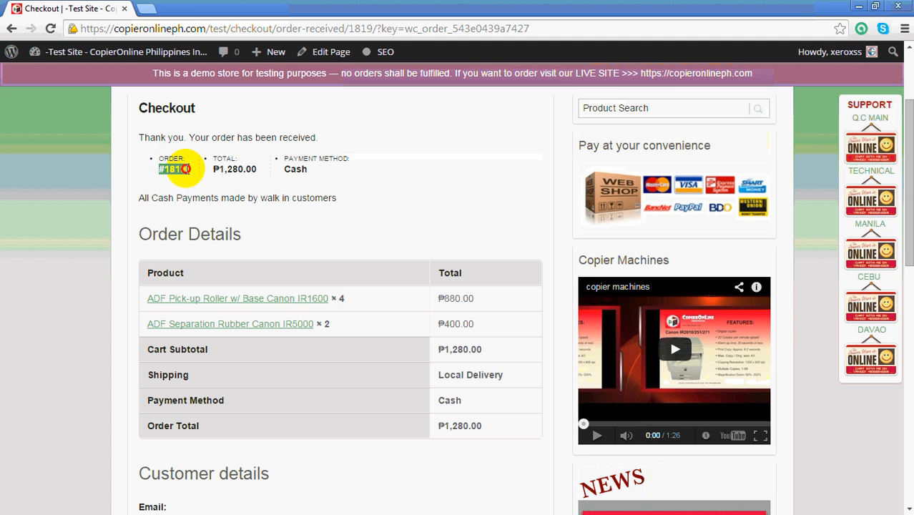
scroll(333, 215, "down", 4)
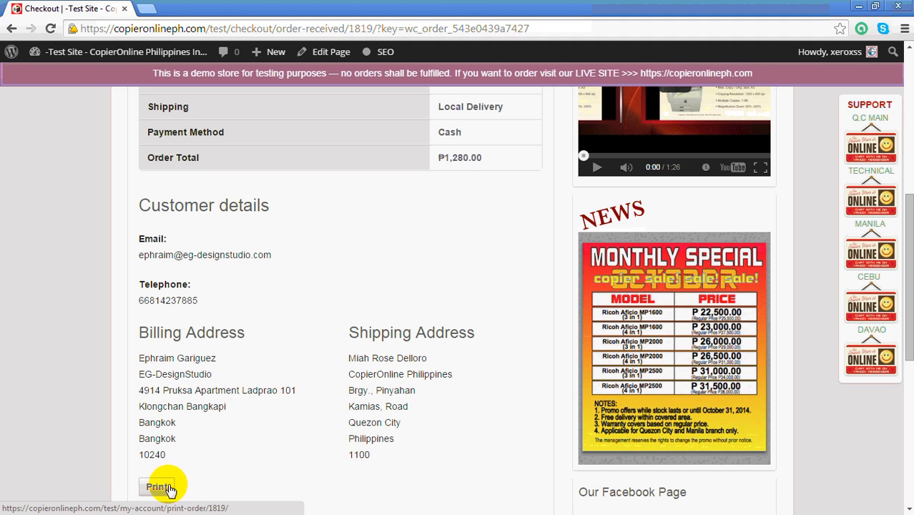
scroll(316, 329, "up", 2)
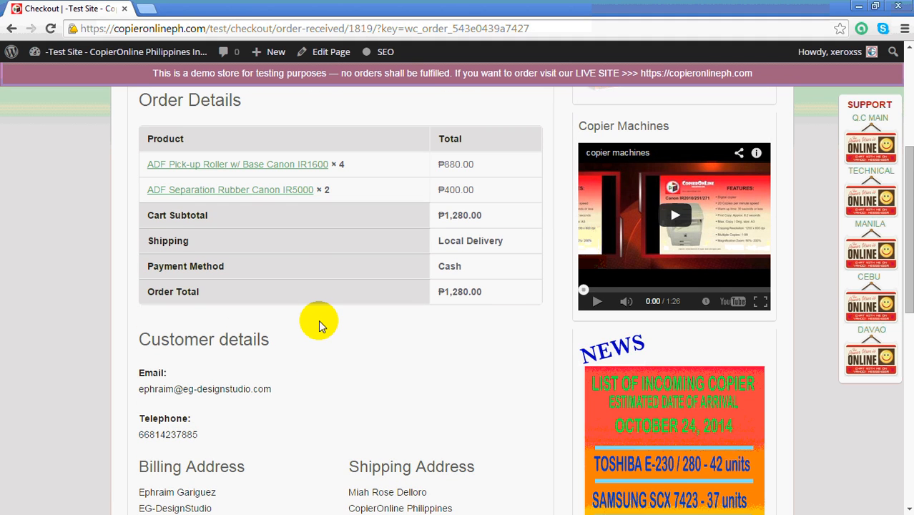
Look over the ordered items, customer details and addresses once more on the order confirmation page.
scroll(327, 335, "down", 1)
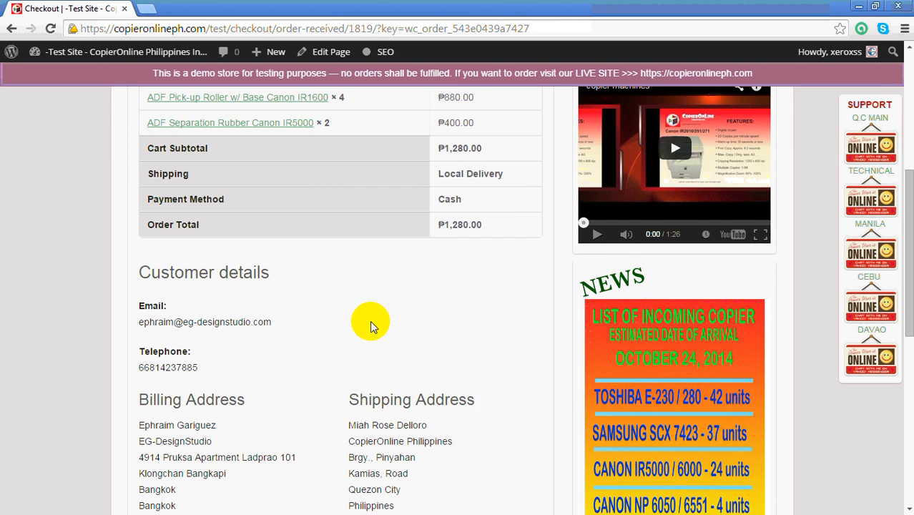
scroll(369, 284, "down", 1)
scroll(369, 285, "up", 3)
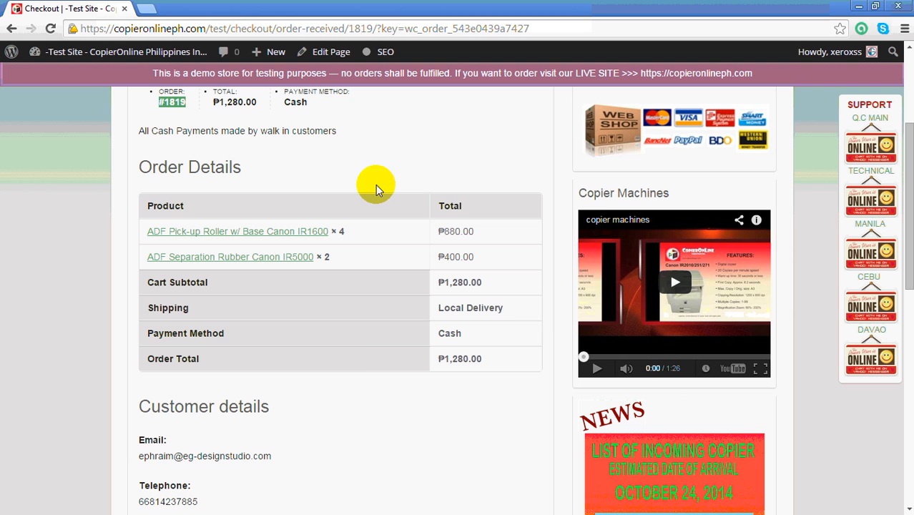
scroll(354, 343, "up", 1)
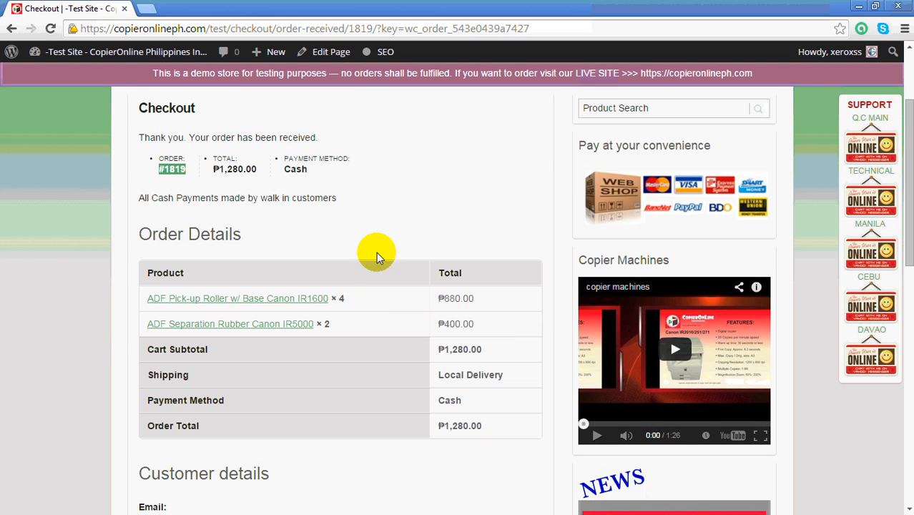
scroll(377, 247, "up", 1)
scroll(377, 237, "up", 1)
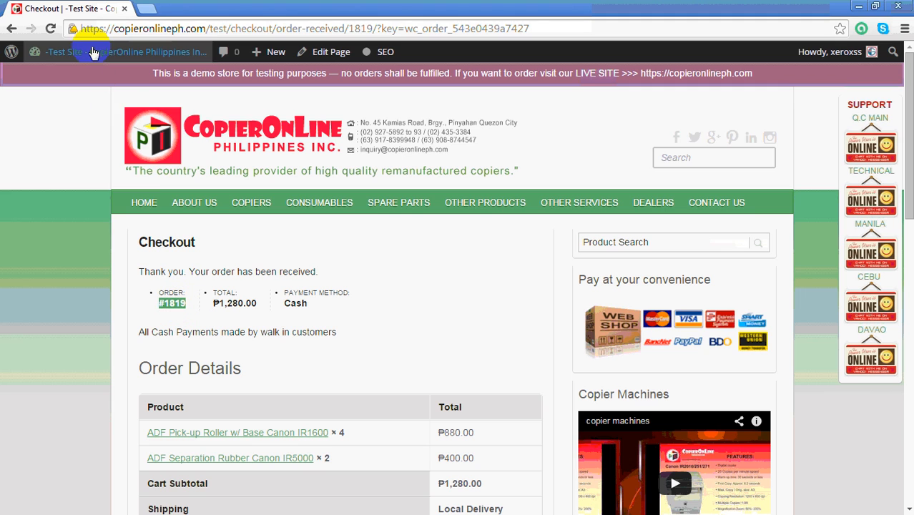
Go to the WooCommerce orders list in the site dashboard and open the newest order for editing.
mouse_move(93, 53)
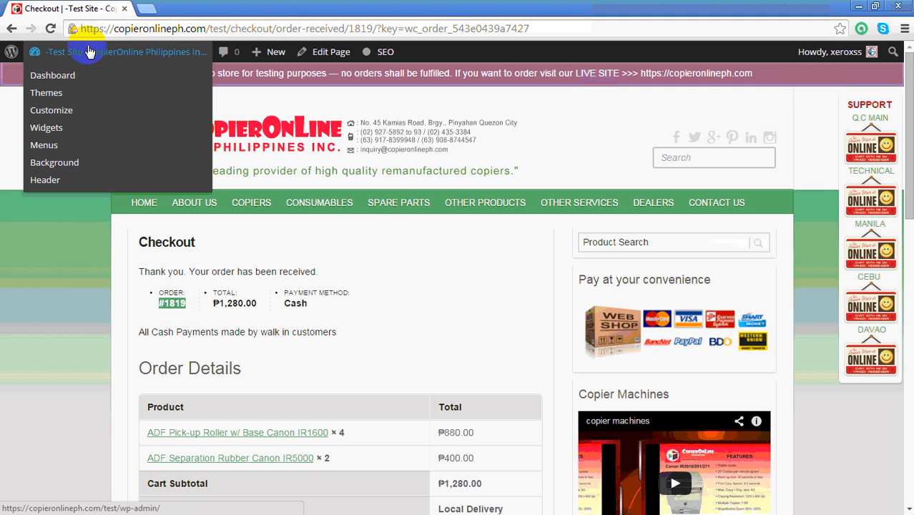
left_click(62, 83)
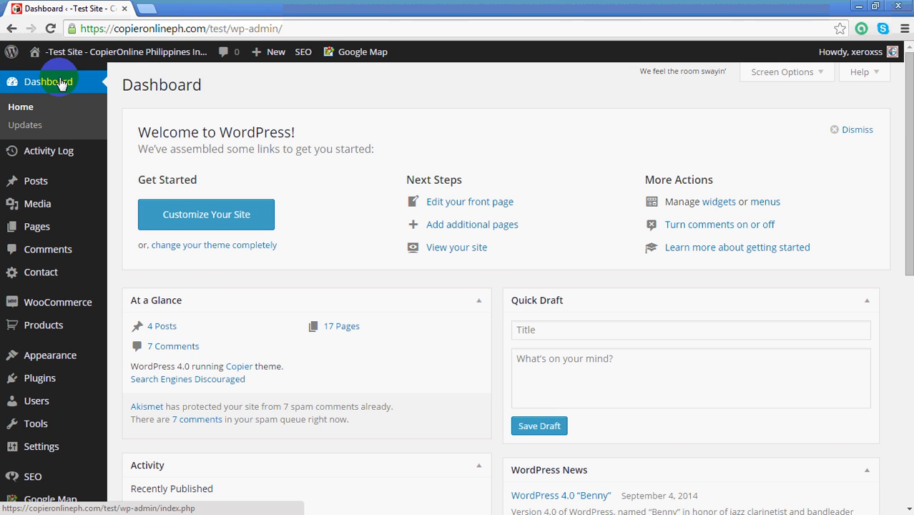
mouse_move(88, 313)
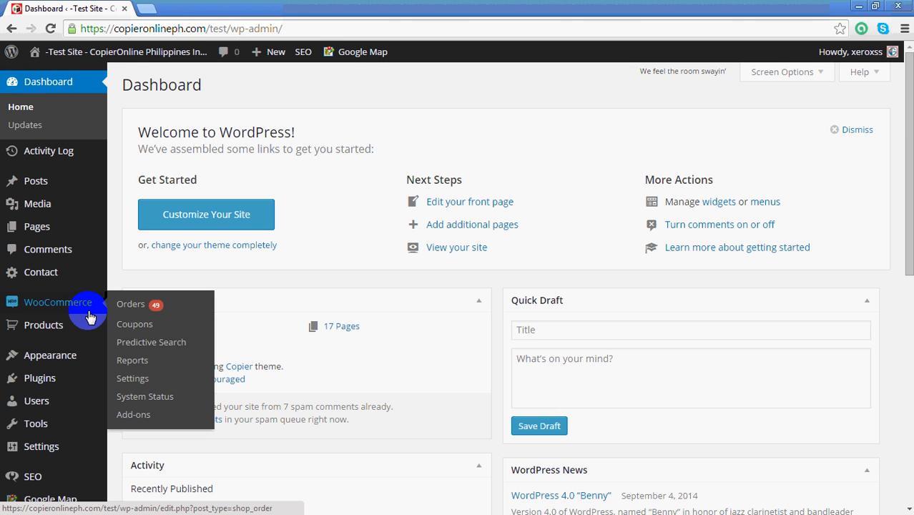
left_click(129, 306)
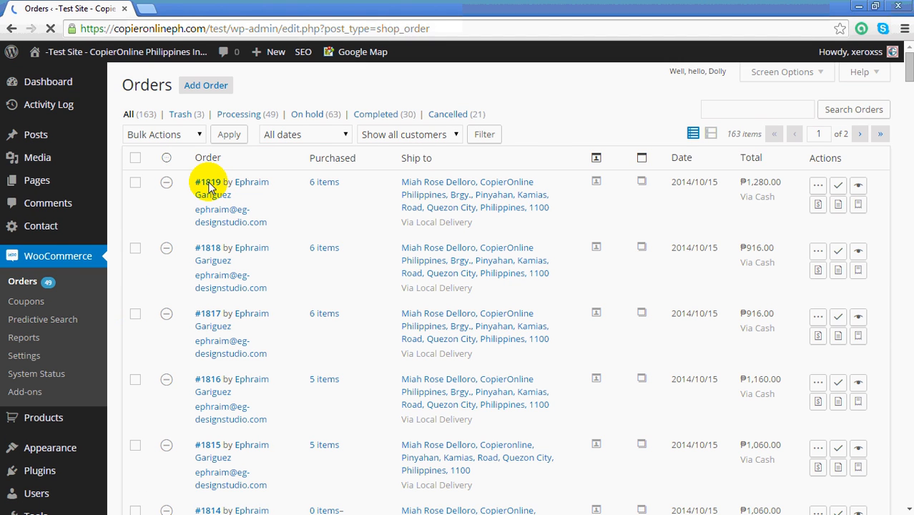
mouse_move(209, 186)
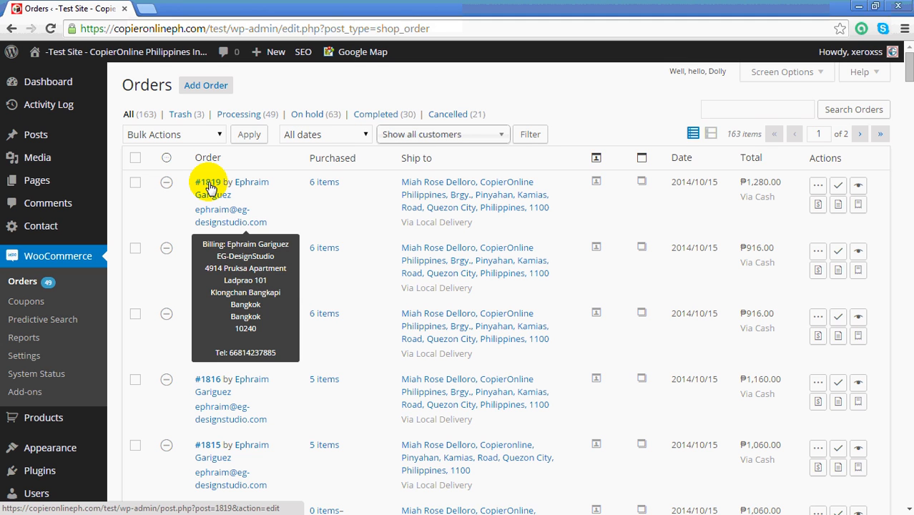
left_click(210, 185)
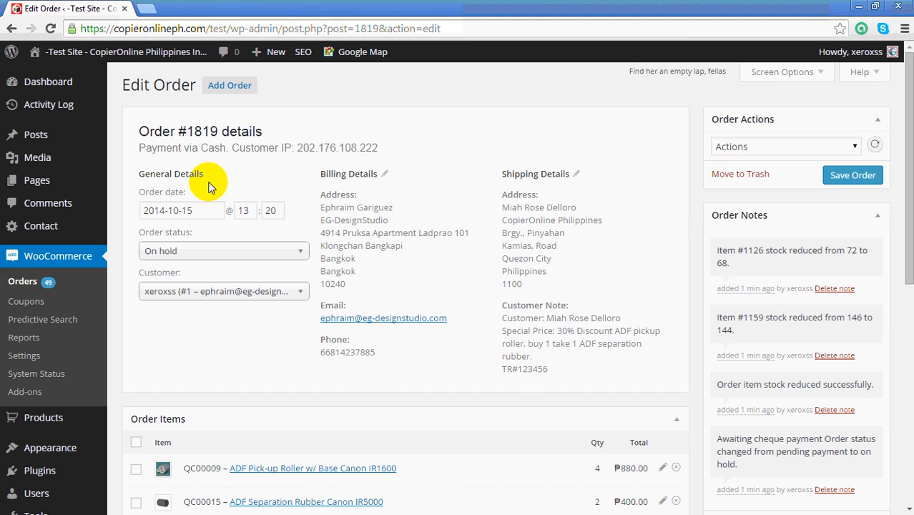
Make the ADF Pick-up Roller w/ Base Canon IR1600 line item editable and set its discounted total to 616.
scroll(372, 269, "down", 1)
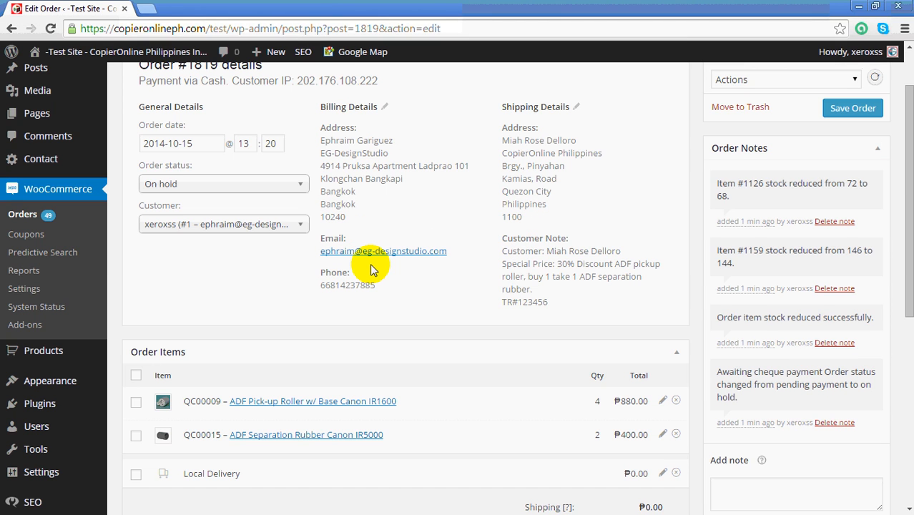
scroll(370, 268, "down", 1)
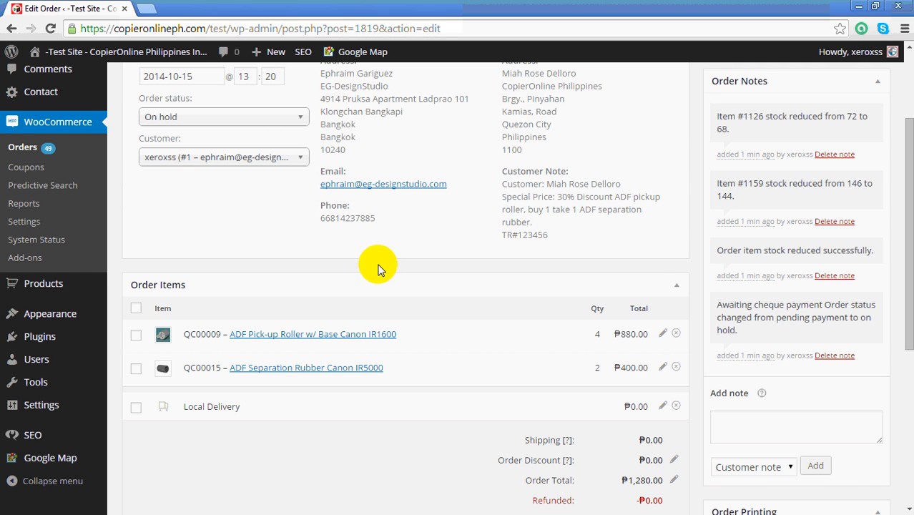
scroll(373, 265, "down", 1)
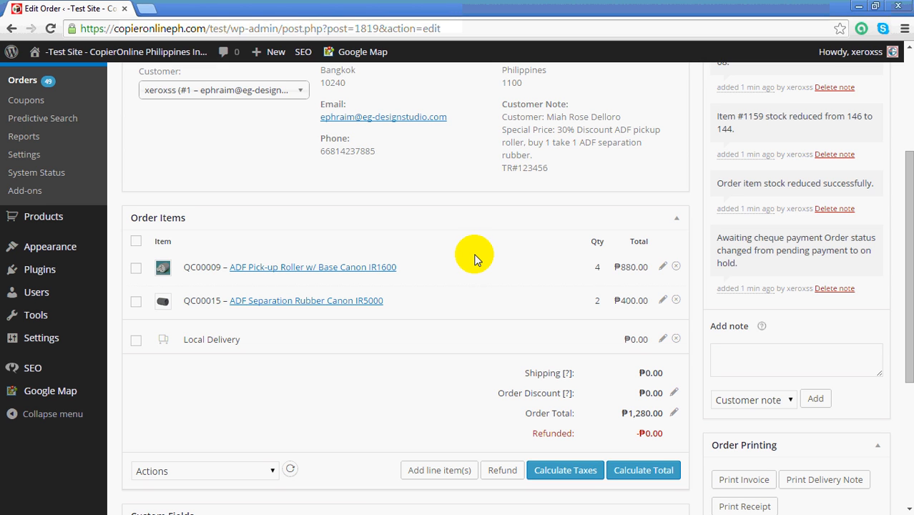
left_click(663, 266)
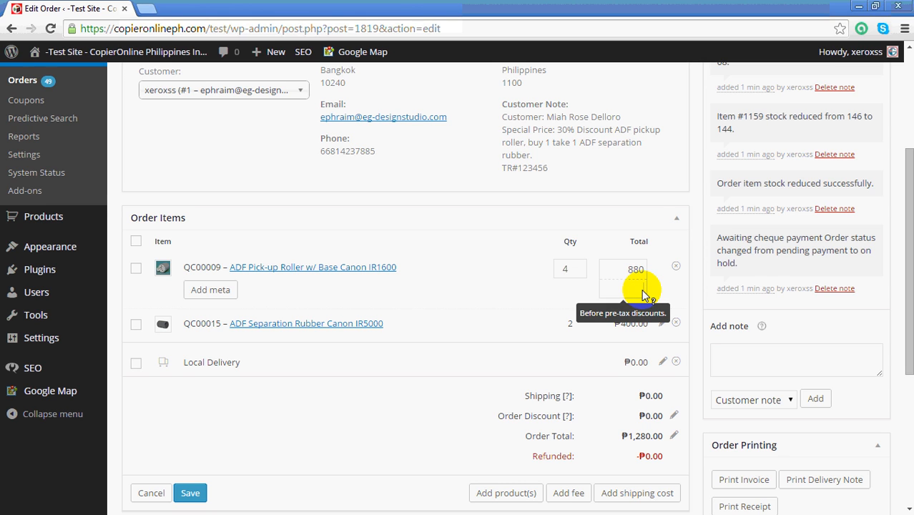
Add a meta entry to the ADF Pick-up Roller item and name it "30% Discount @ 220".
left_click(215, 290)
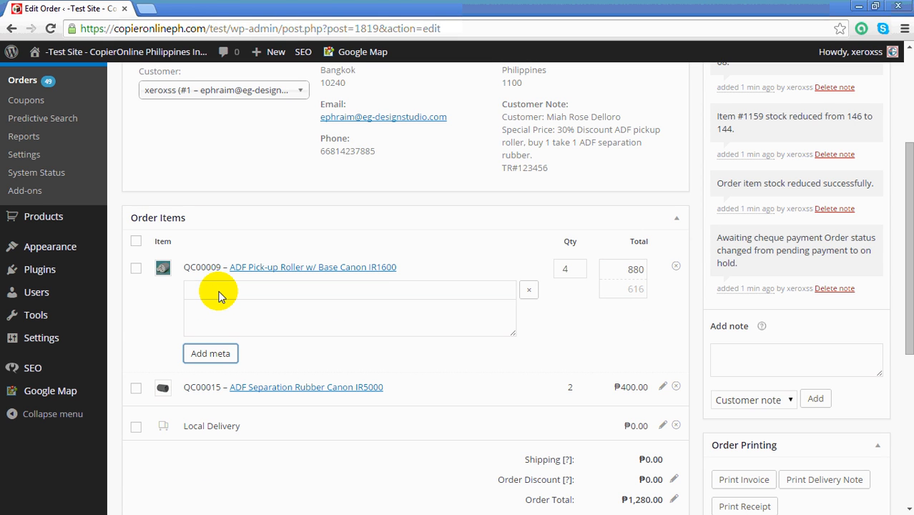
left_click(219, 290)
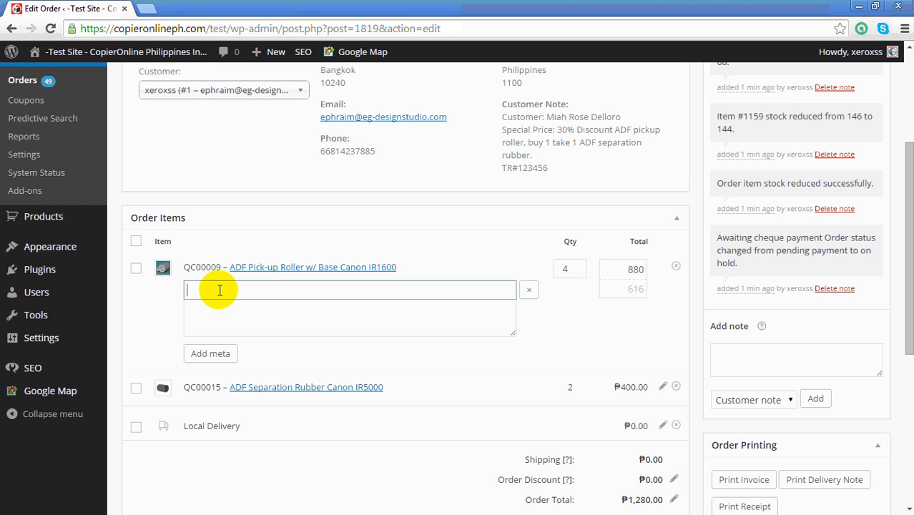
type("30% Discount @ 220")
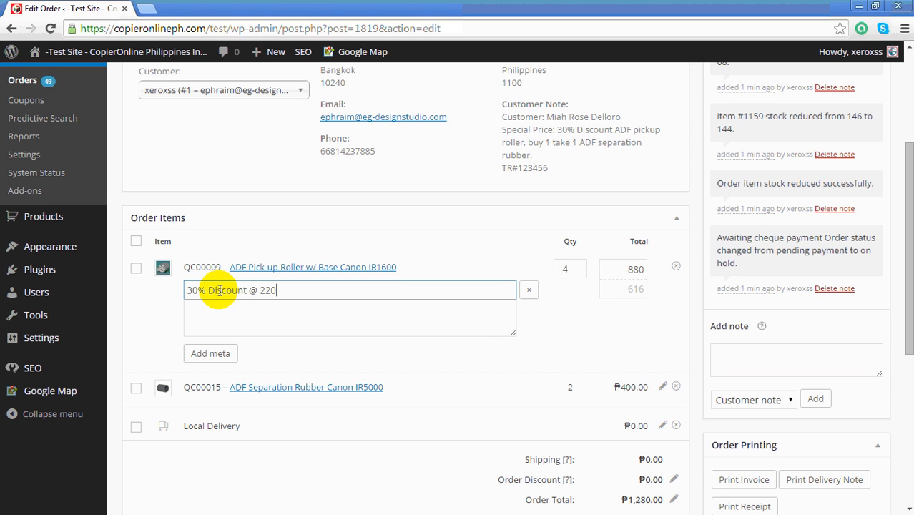
Complete the pick-up roller's meta name so it reads "30% Discount @ P 220/each original price".
key("Left")
key("Left")
key("Left")
type("P")
key("Right")
key("Right")
type("/each original")
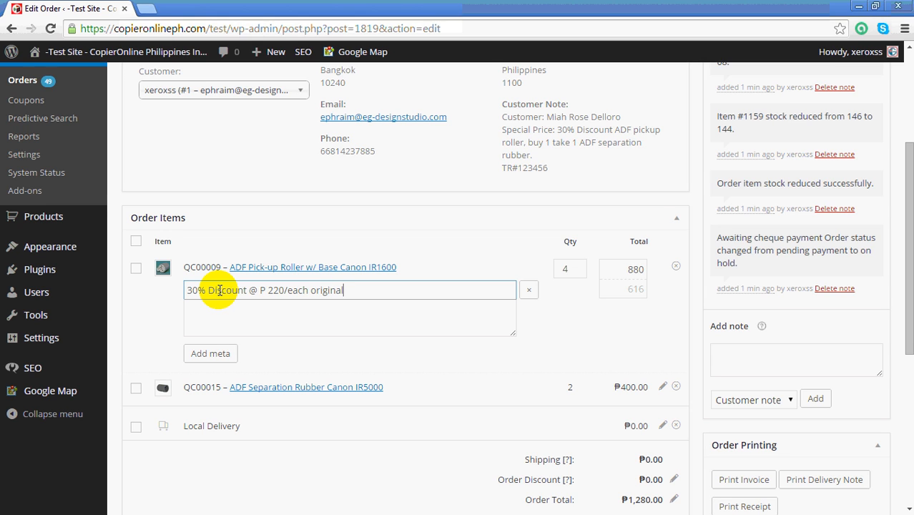
type(" price")
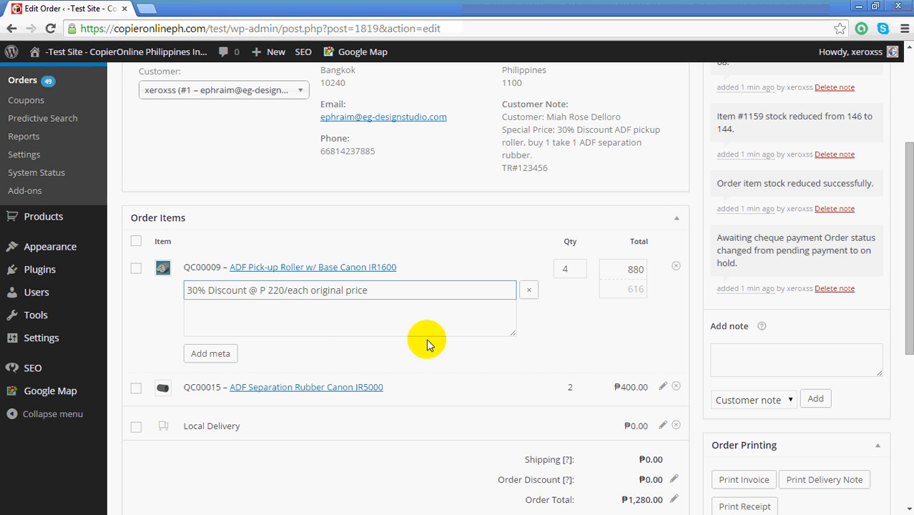
left_click(565, 339)
Make the ADF Separation Rubber Canon IR5000 line item editable and set its discounted total to 200.
scroll(566, 339, "down", 1)
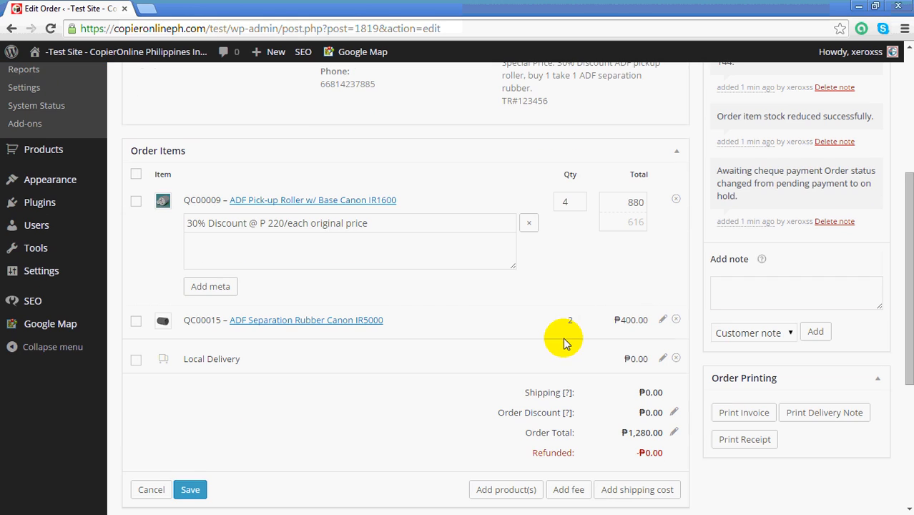
left_click(664, 320)
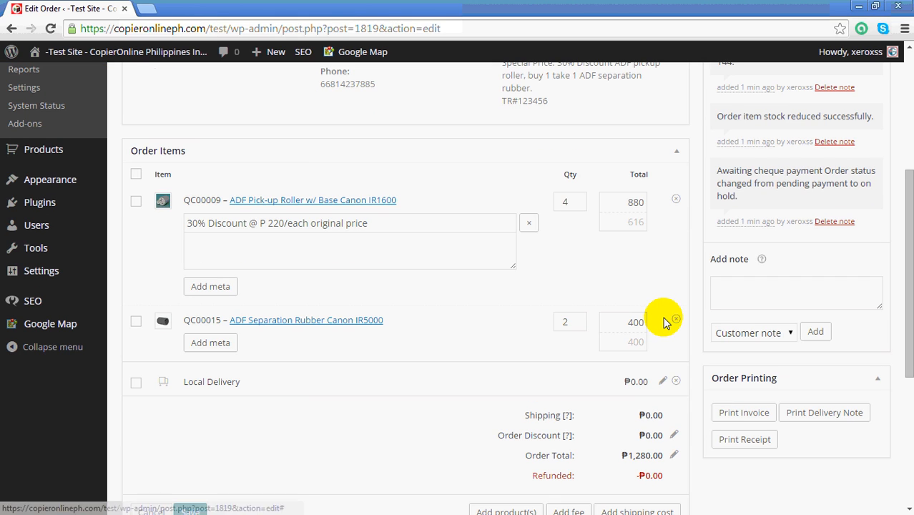
left_click(633, 343)
type("2")
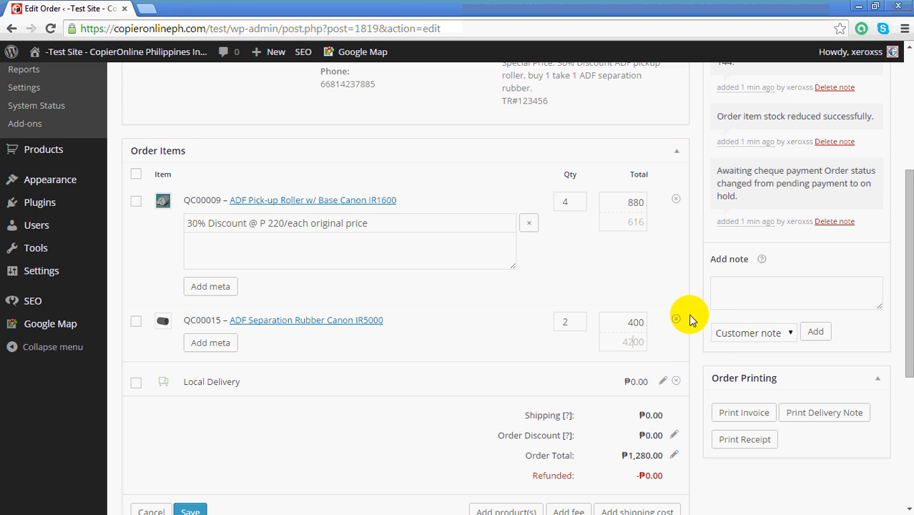
key("BackSpace")
key("BackSpace")
key("BackSpace")
key("BackSpace")
type("200")
Add a meta entry to the ADF Separation Rubber item named "Buy 1 take 1 @ P 200/each original price".
left_click(215, 343)
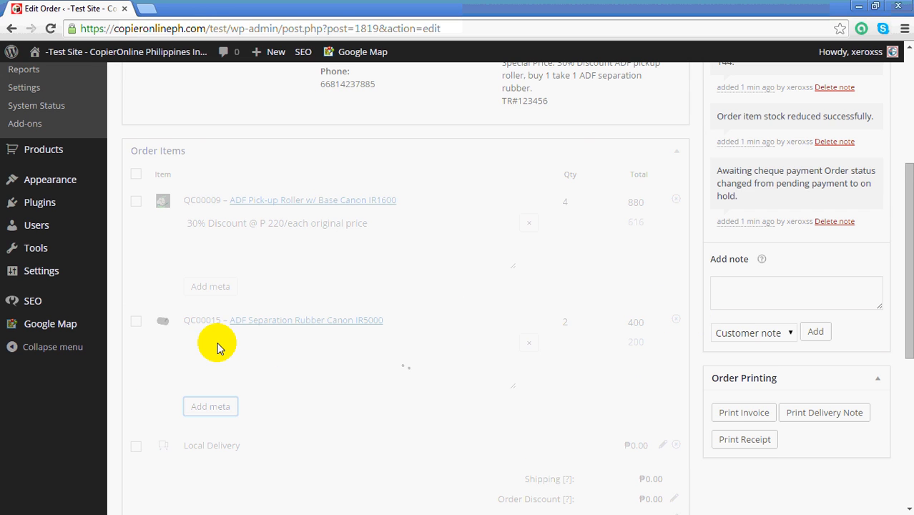
left_click(223, 344)
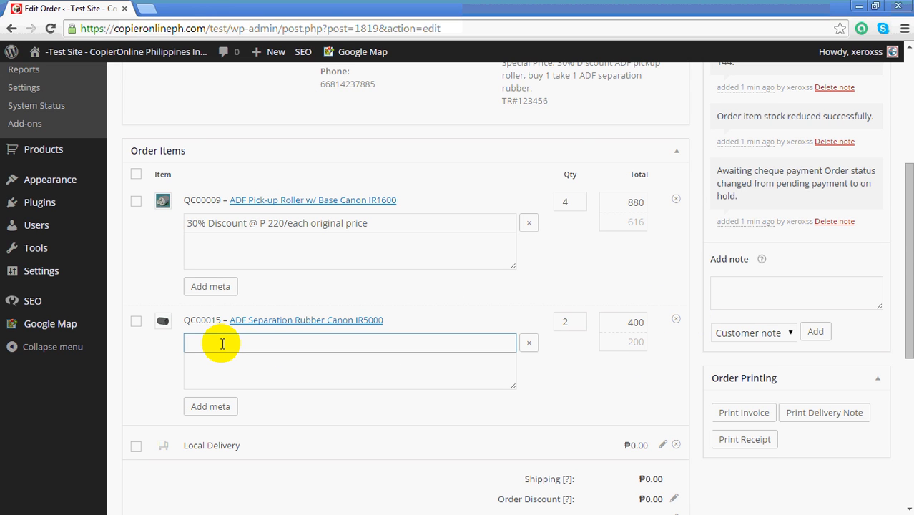
type("Buy 1 take 1 @ P 200/each ")
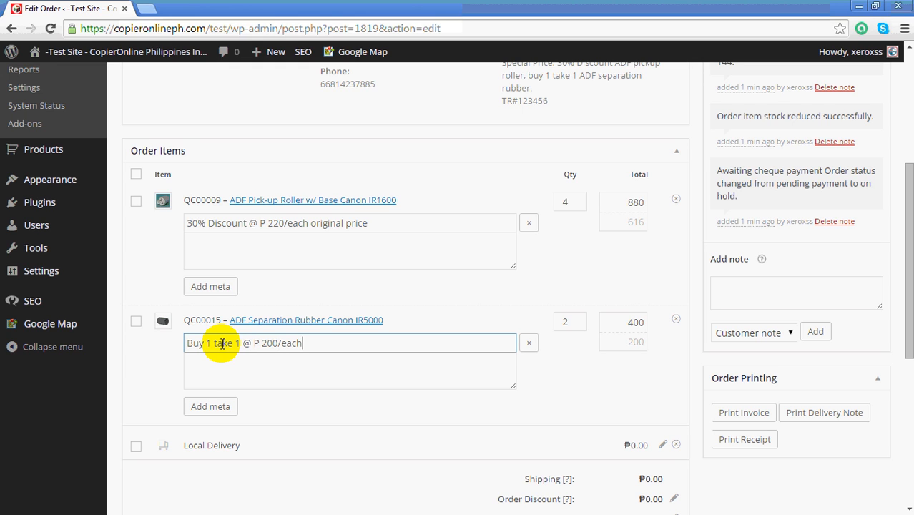
type("original price")
left_click(612, 395)
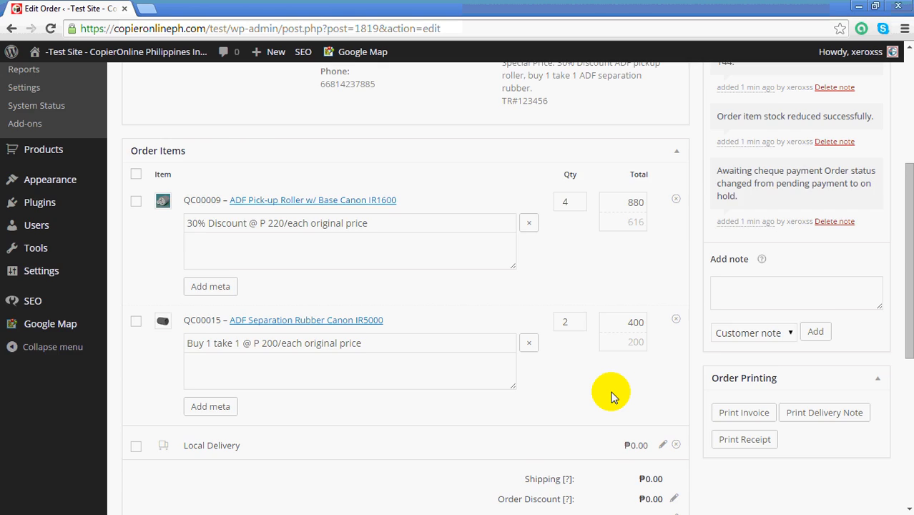
Set the Local Delivery shipping cost to 100 and save the order items.
scroll(611, 397, "down", 1)
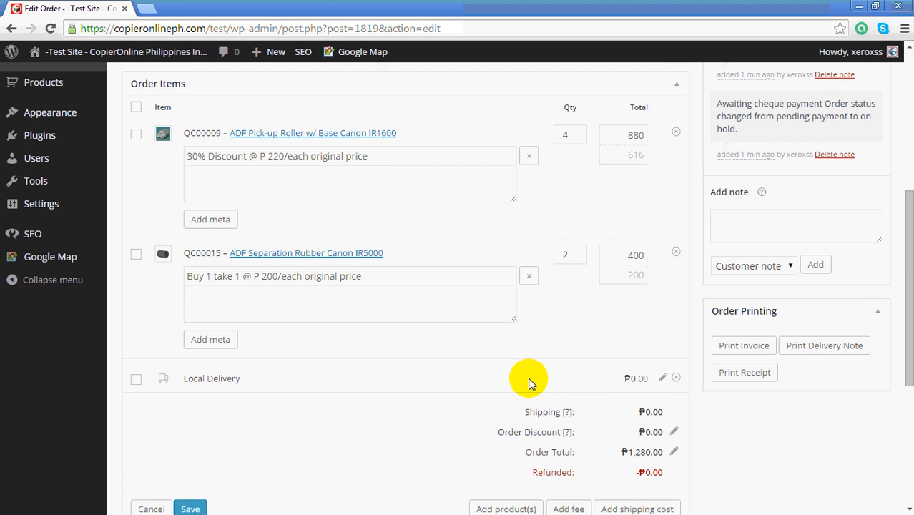
left_click(662, 378)
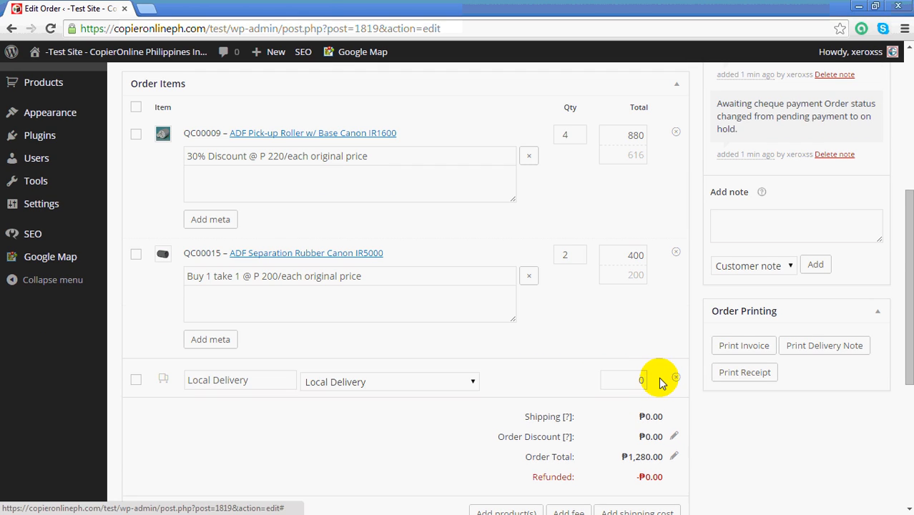
left_click(621, 382)
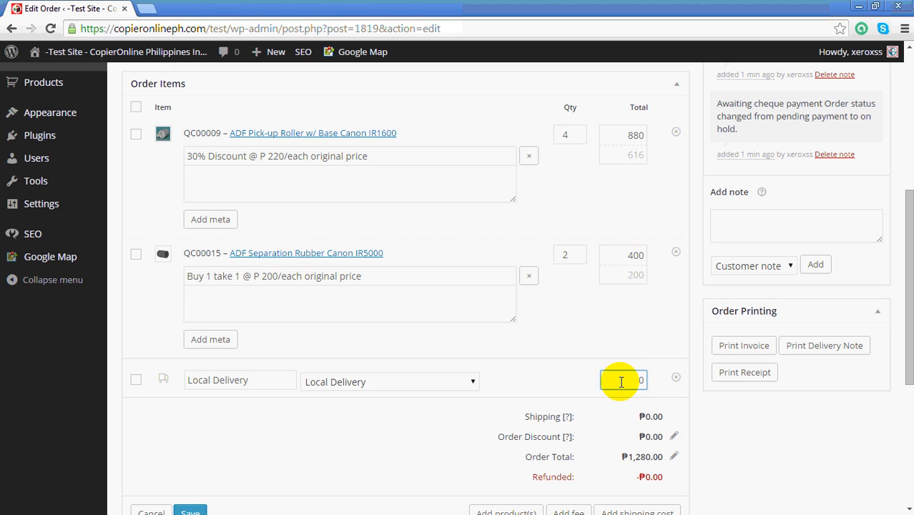
type("100")
scroll(621, 386, "down", 1)
scroll(621, 390, "down", 1)
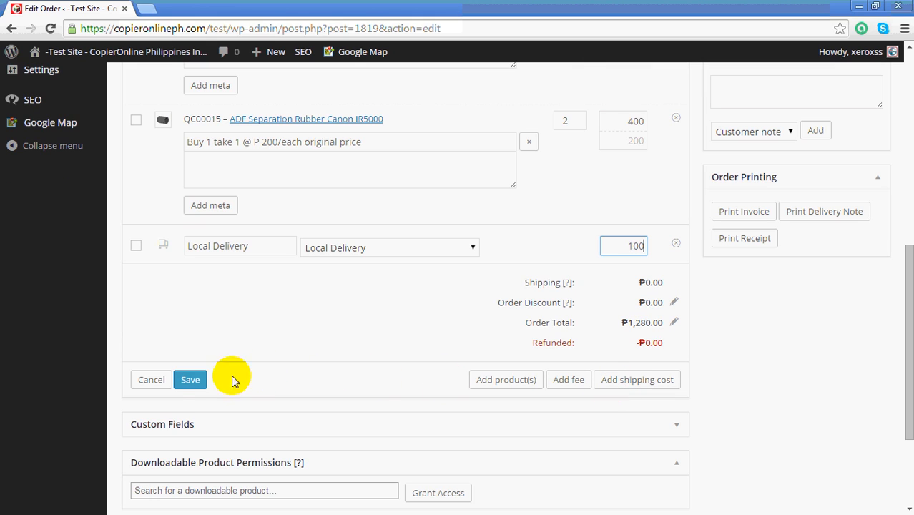
left_click(198, 386)
left_click(198, 387)
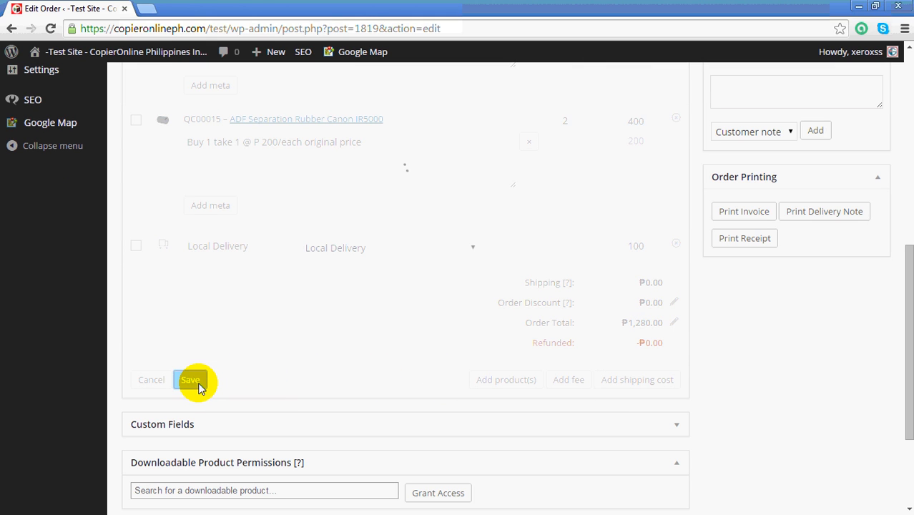
Recalculate the order total from the saved line items, discount and shipping, and confirm the calculation.
scroll(616, 332, "up", 1)
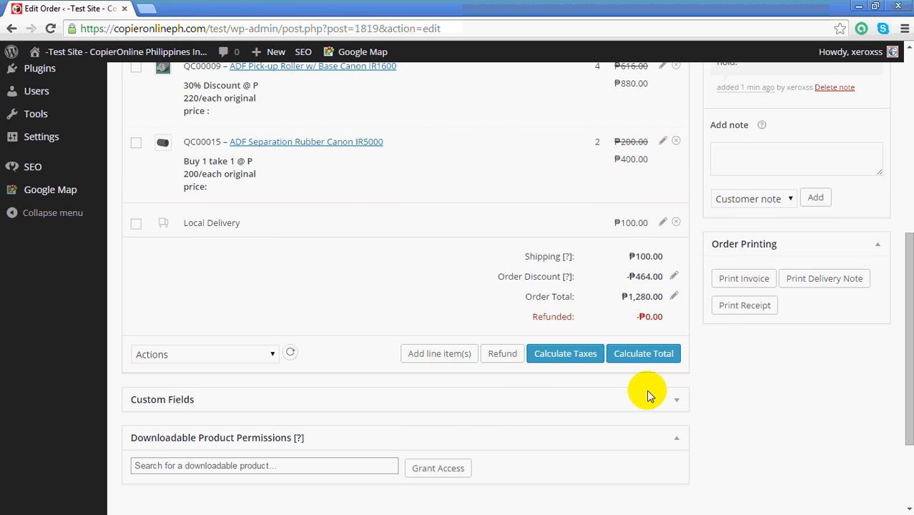
scroll(649, 393, "up", 1)
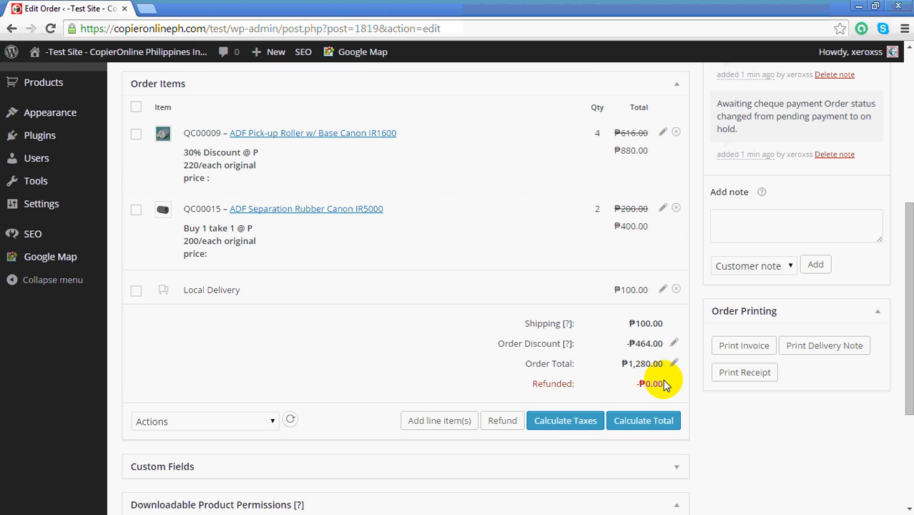
left_click(646, 422)
left_click(484, 120)
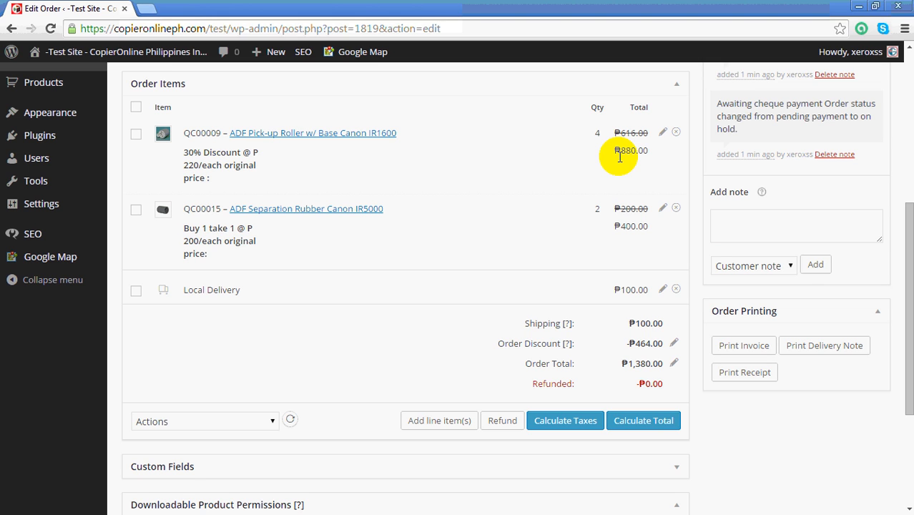
Add a fee line to the order items and name it "Total Discount".
left_click(451, 424)
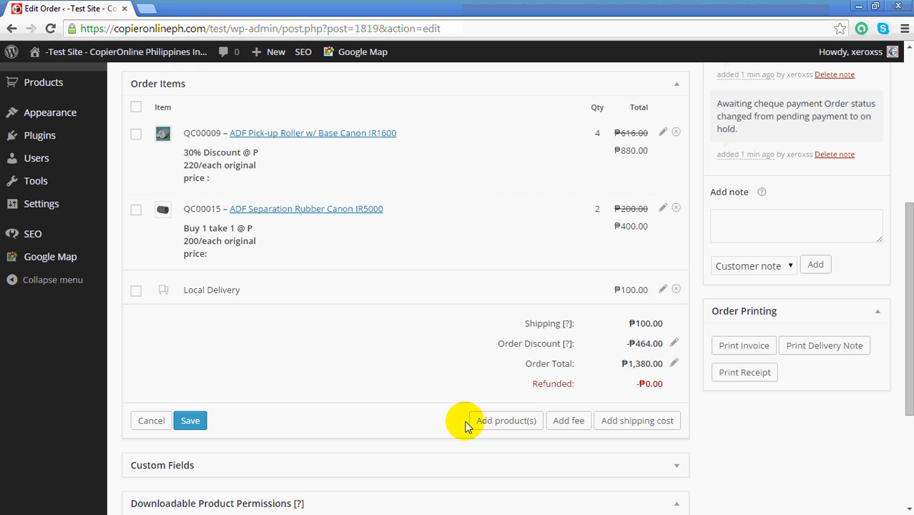
left_click(565, 421)
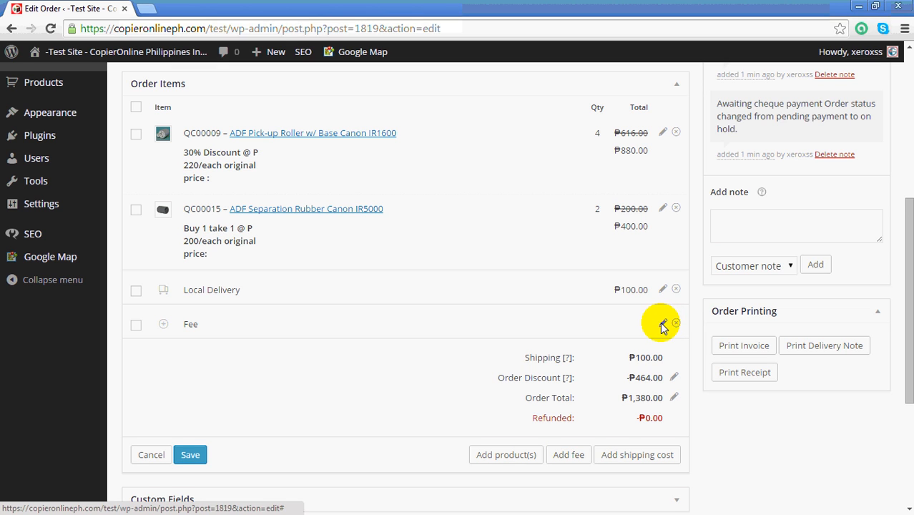
left_click(663, 327)
left_click(261, 329)
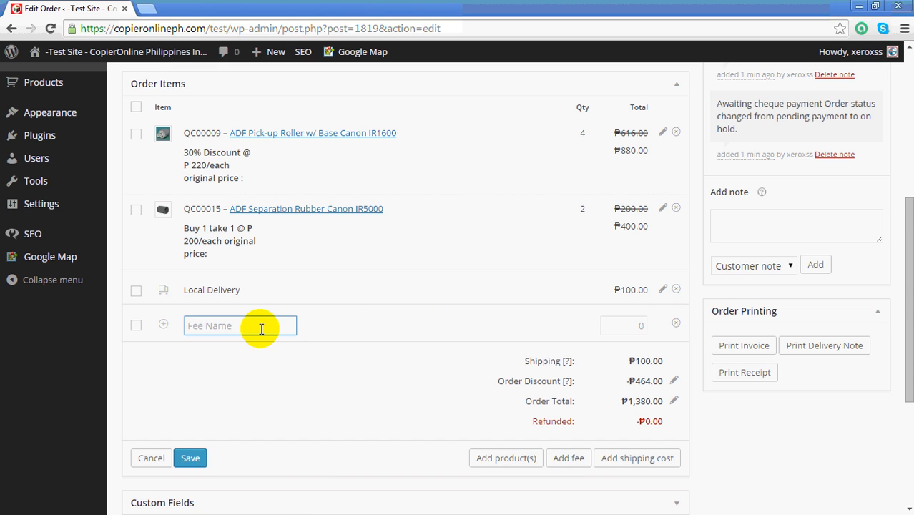
type("Total Discount")
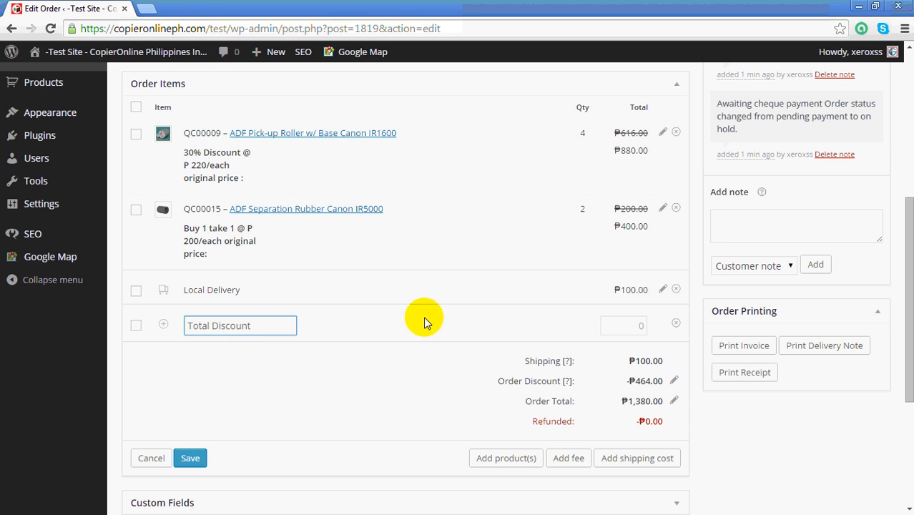
Set the Total Discount fee amount to -464 and save the order items.
left_click(629, 327)
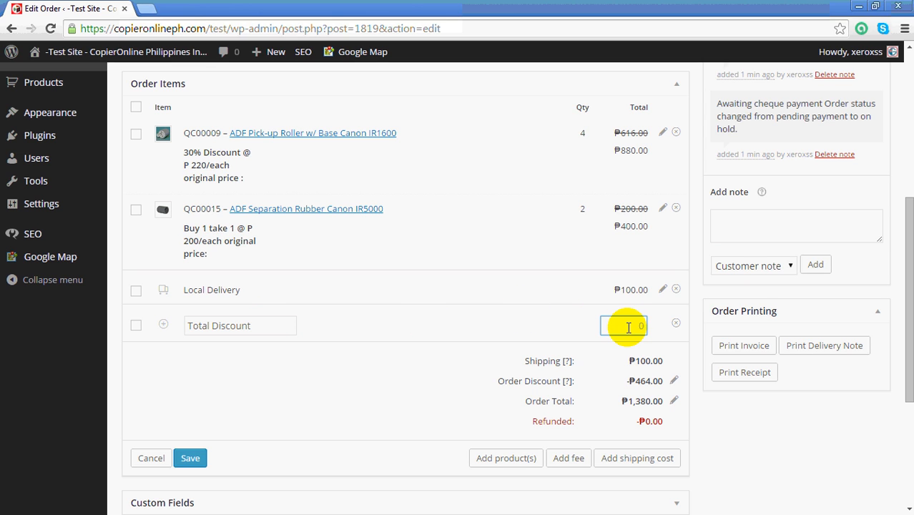
type("464")
left_click(629, 327)
type("-")
left_click(494, 350)
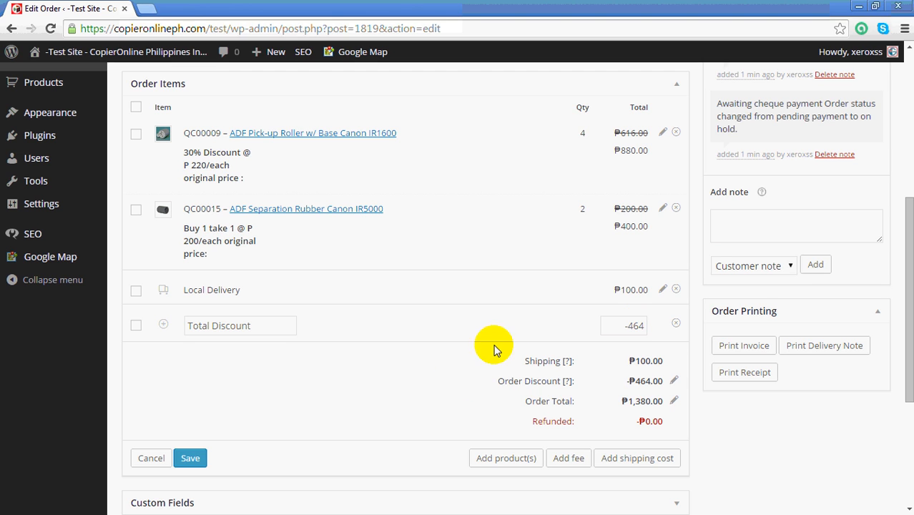
left_click(192, 459)
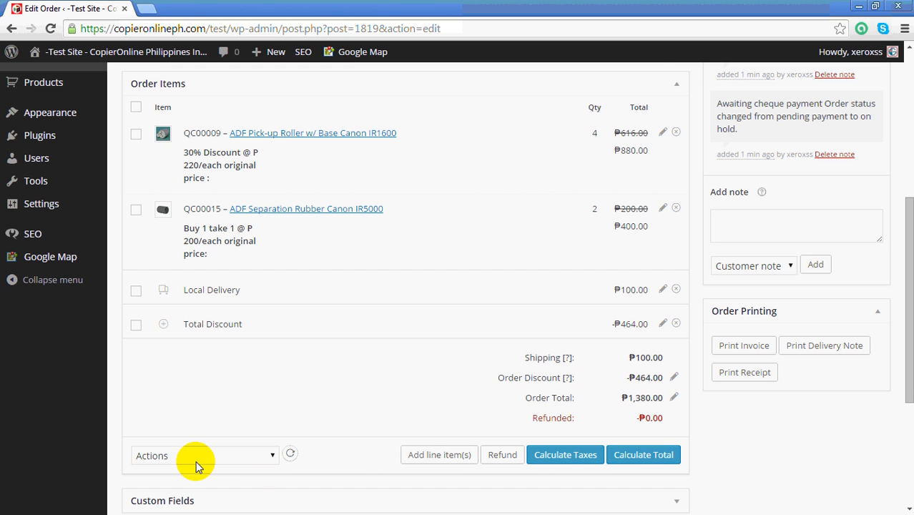
Recalculate the order total with the Total Discount fee included and confirm the calculation.
scroll(455, 372, "down", 1)
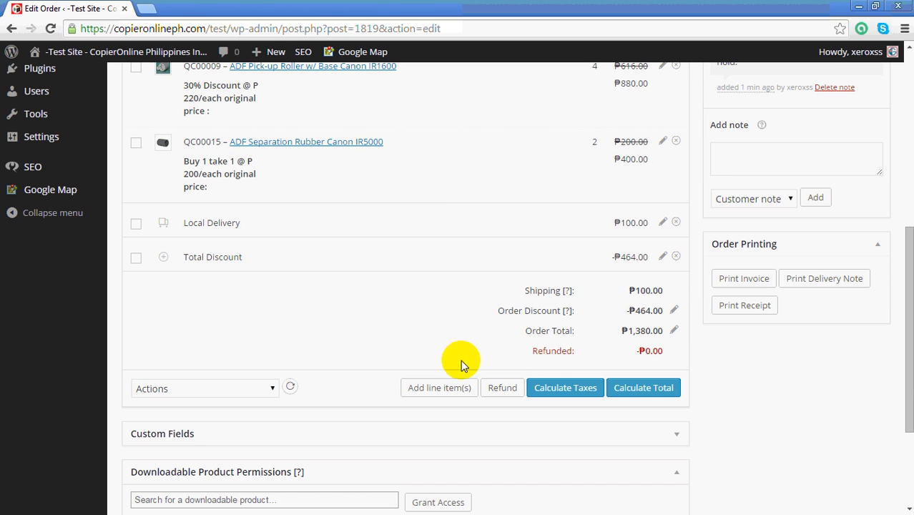
left_click(644, 387)
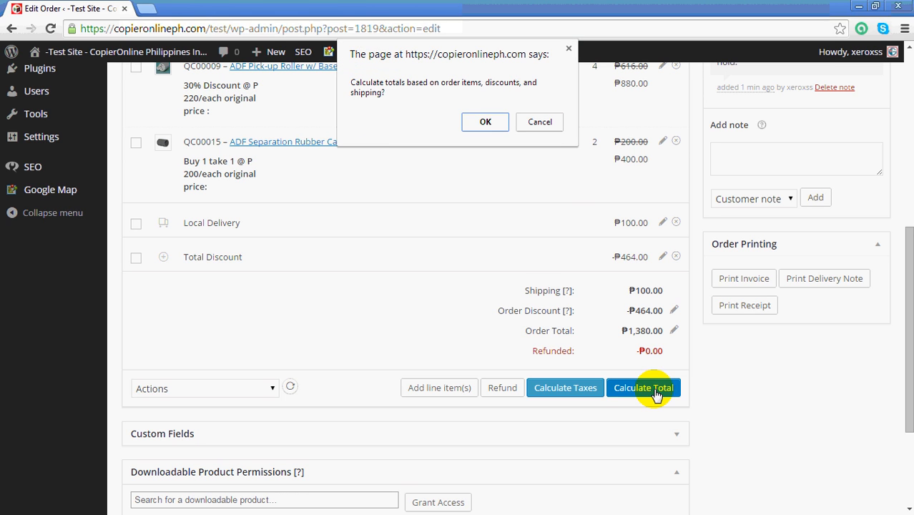
left_click(486, 123)
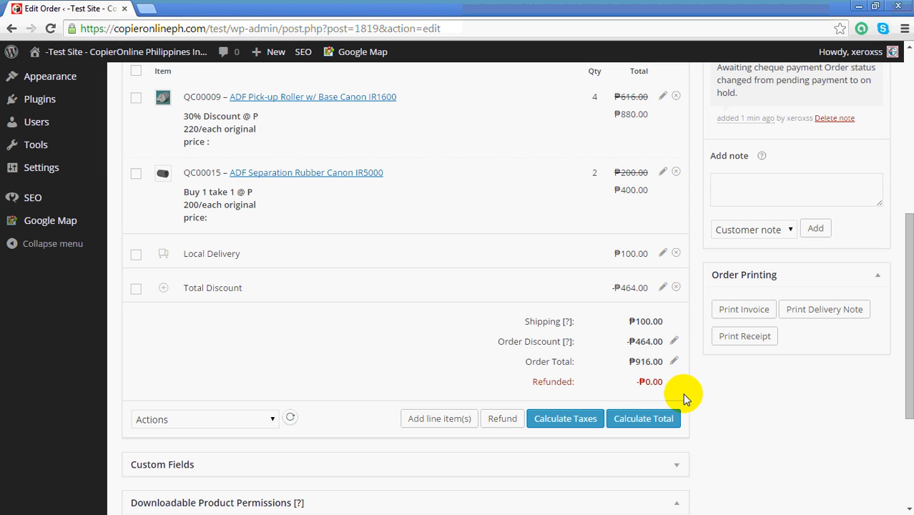
scroll(669, 184, "up", 1)
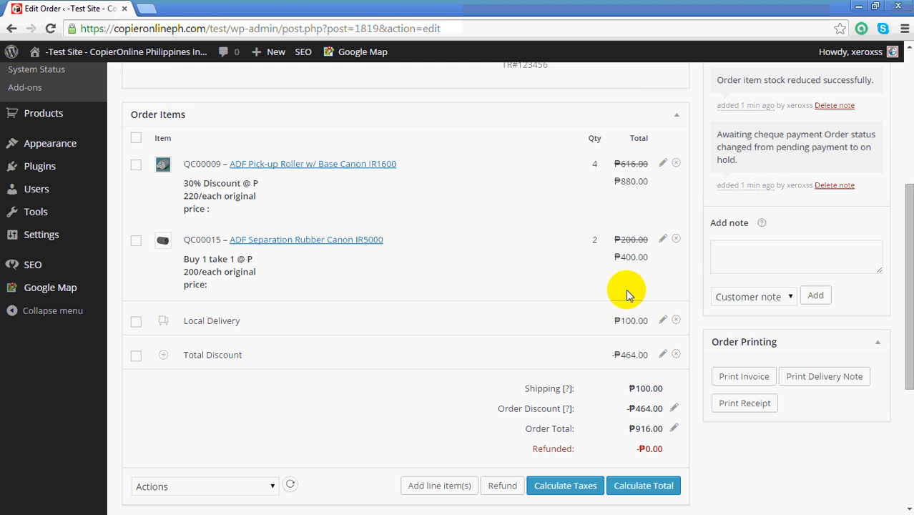
scroll(633, 317, "down", 1)
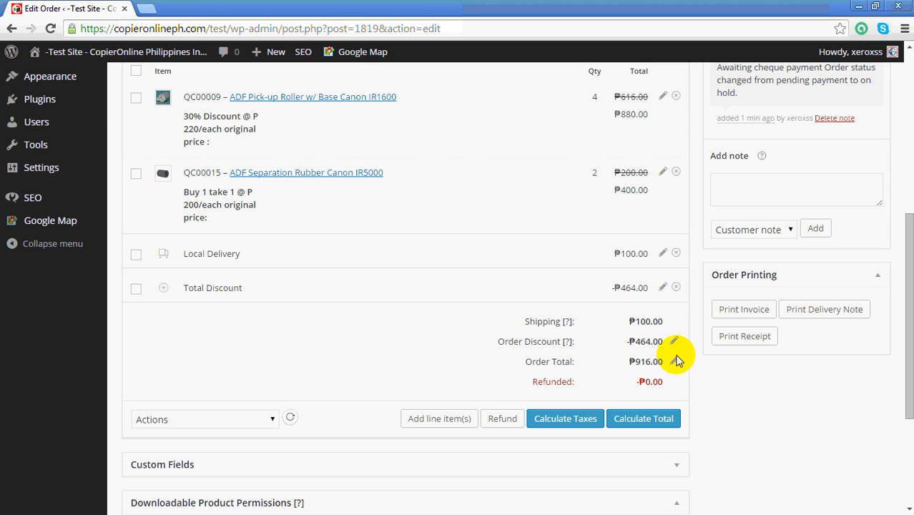
Print the order's invoice to a PDF file named "Transaction Adjustment" in the TestTransaction folder.
left_click(740, 311)
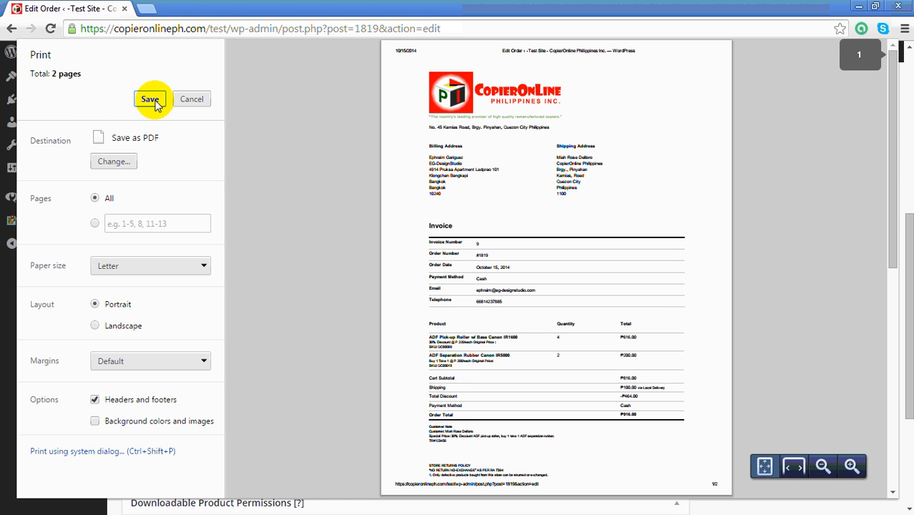
left_click(150, 100)
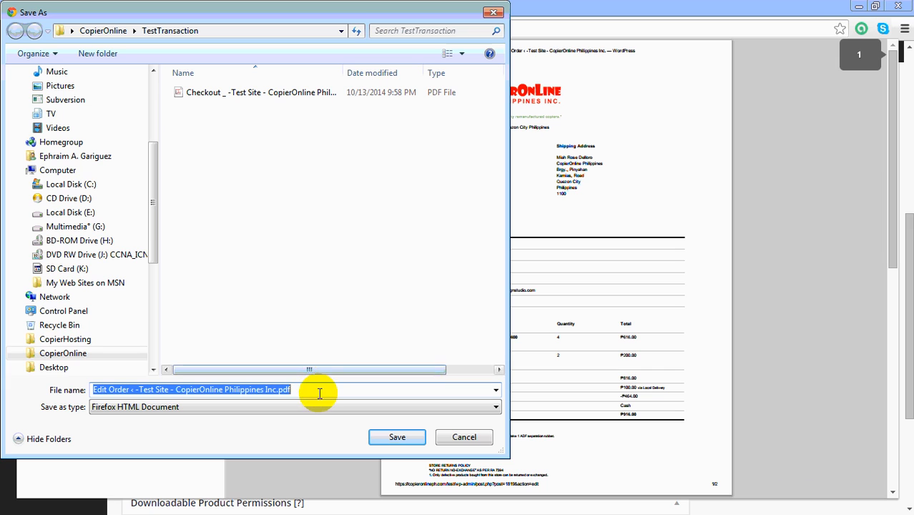
left_click_drag(319, 390, 44, 379)
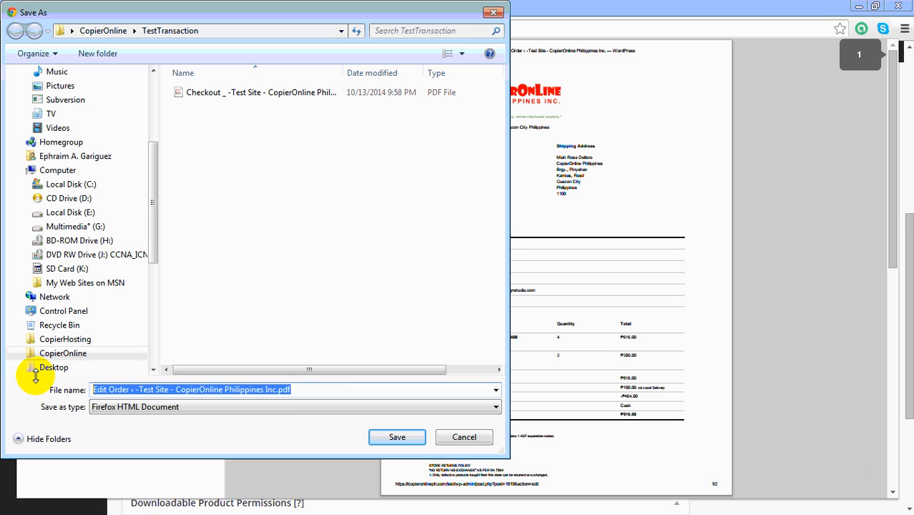
type("T")
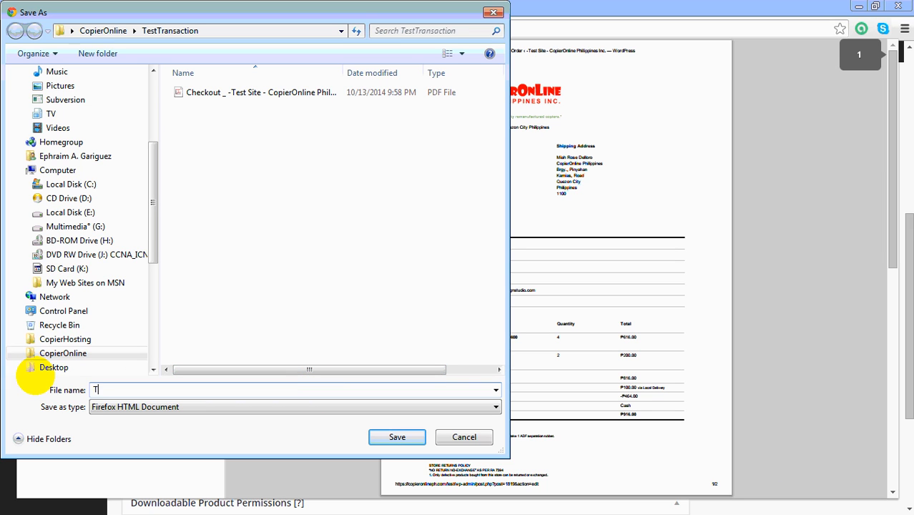
type("ransaction Adjustment")
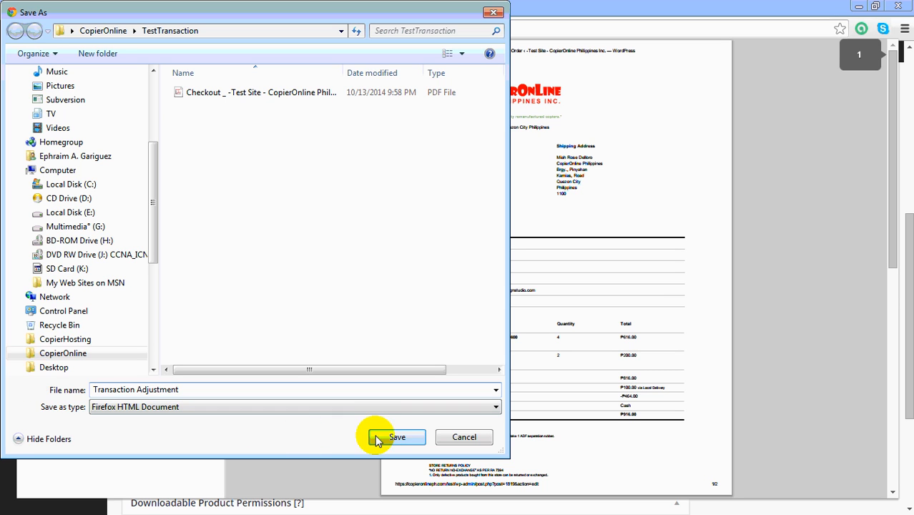
left_click(397, 437)
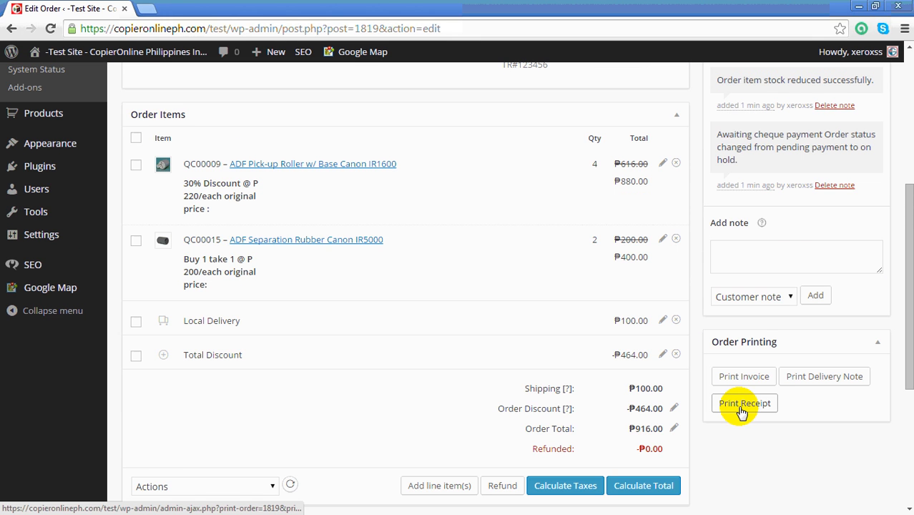
Look through the available order actions, including resending the customer invoice email, without choosing one.
scroll(742, 415, "down", 1)
scroll(742, 418, "up", 2)
scroll(738, 406, "up", 3)
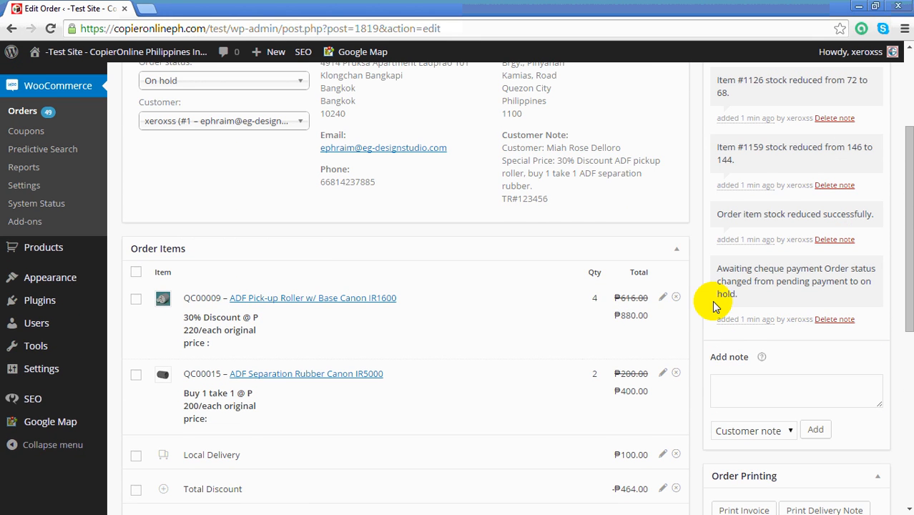
scroll(681, 268, "down", 3)
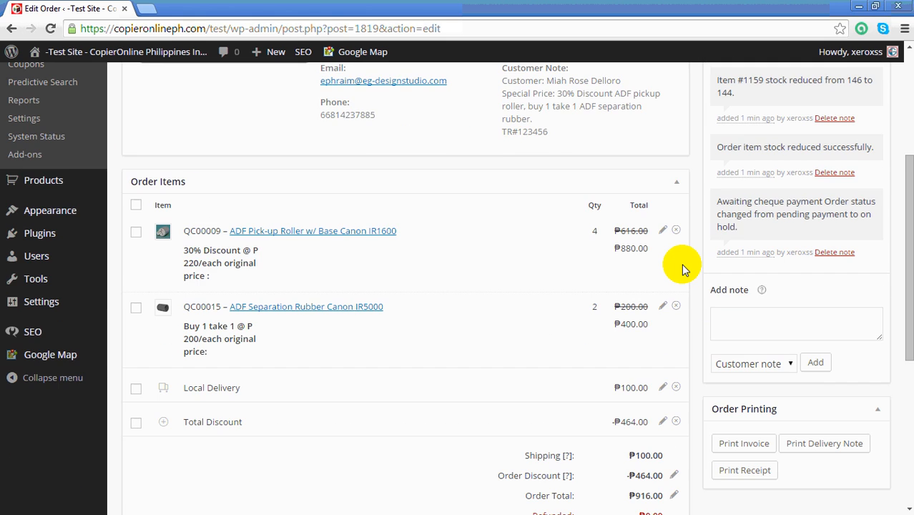
scroll(682, 268, "up", 3)
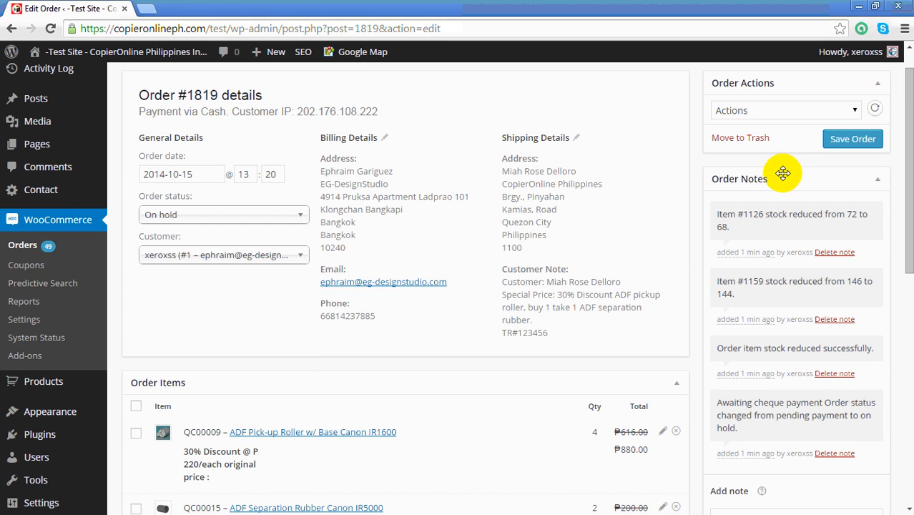
left_click(856, 111)
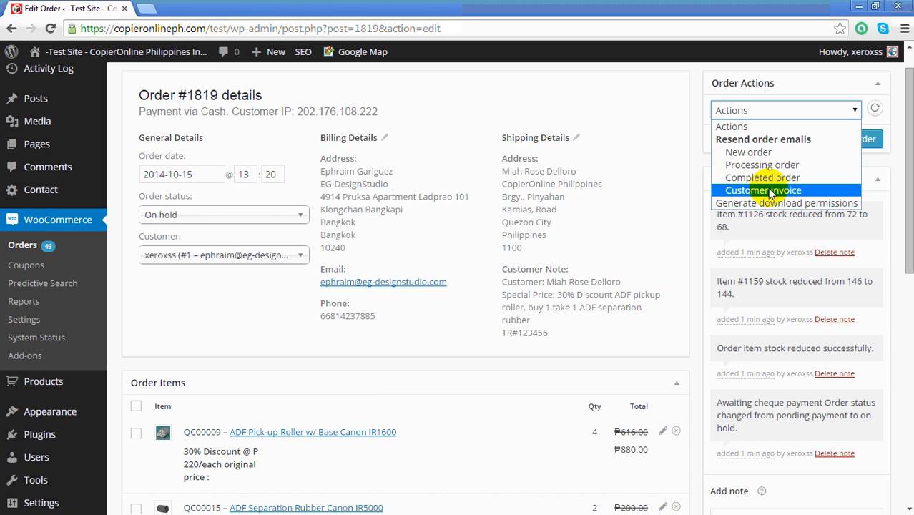
left_click(679, 203)
Save the whole order with its adjusted items, delivery cost and discount fee.
scroll(692, 199, "down", 2)
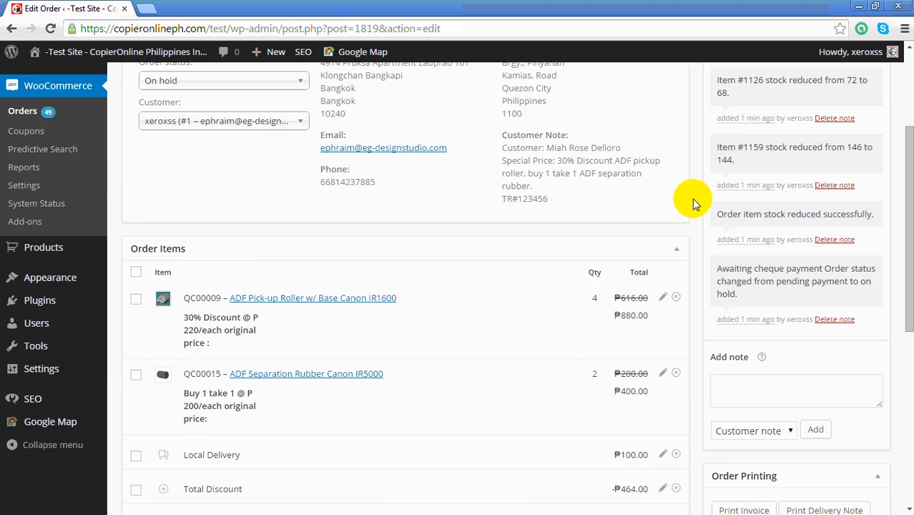
scroll(692, 199, "up", 2)
scroll(692, 199, "down", 2)
scroll(692, 199, "down", 1)
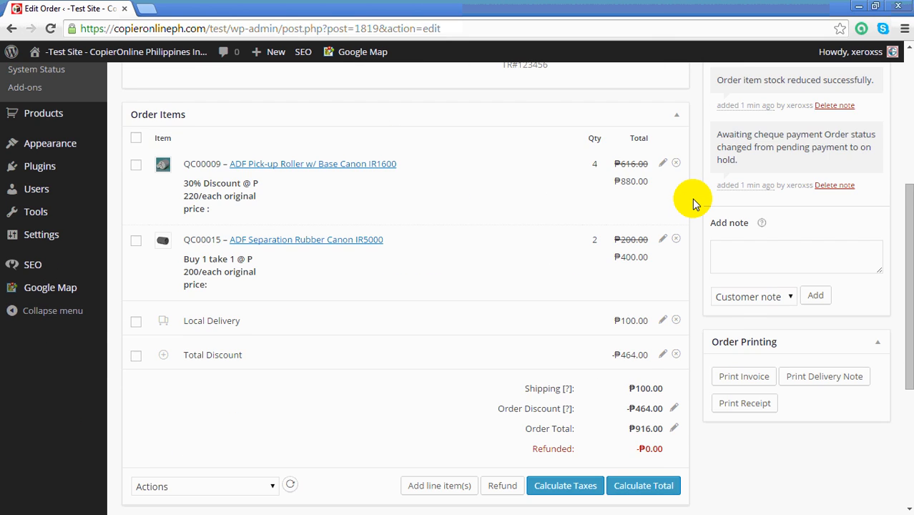
scroll(692, 199, "up", 4)
scroll(692, 199, "down", 1)
scroll(692, 199, "down", 5)
scroll(691, 199, "up", 5)
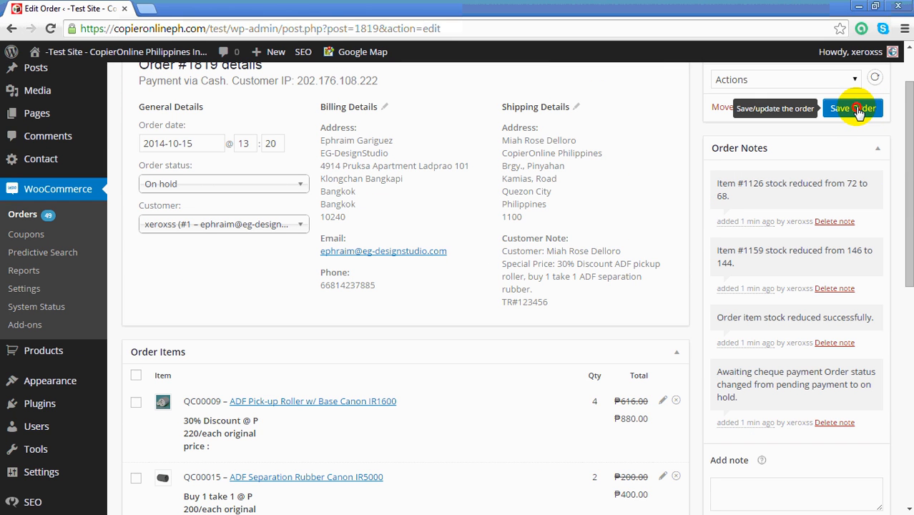
left_click(859, 113)
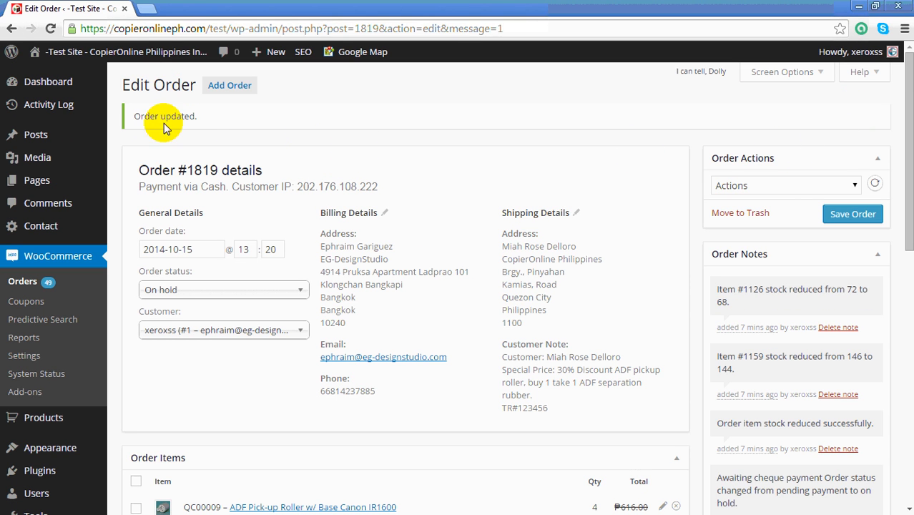
Review the update notice, order details, notes and item lines of the saved order.
left_click_drag(129, 116, 200, 120)
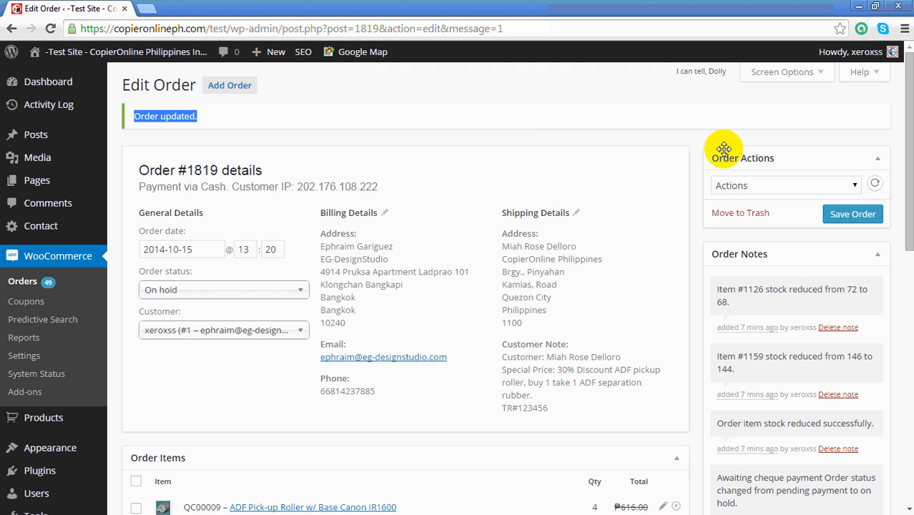
scroll(679, 193, "down", 3)
scroll(644, 222, "down", 3)
scroll(797, 202, "up", 4)
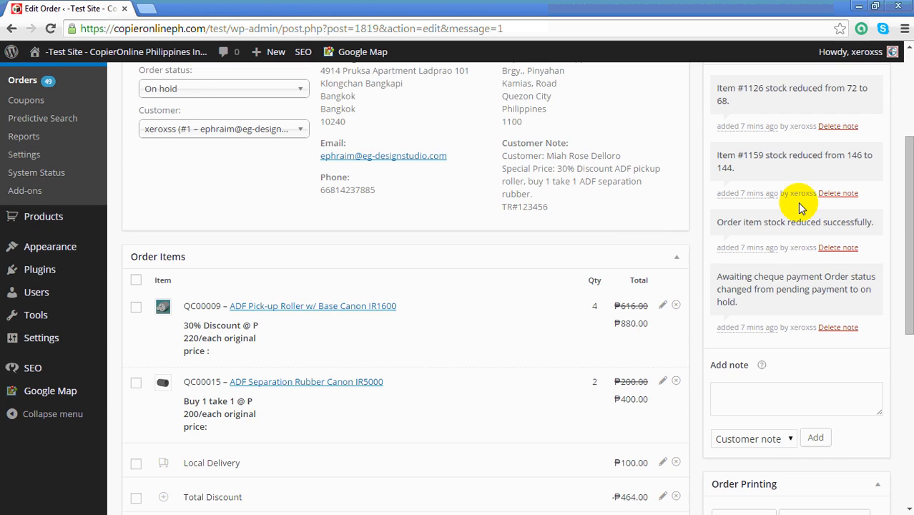
scroll(574, 234, "up", 1)
scroll(575, 236, "down", 2)
scroll(574, 236, "up", 2)
scroll(575, 236, "down", 2)
scroll(573, 236, "down", 1)
scroll(683, 220, "up", 4)
Resend the Customer invoice email for the order by applying that order action and saving the order.
left_click(850, 186)
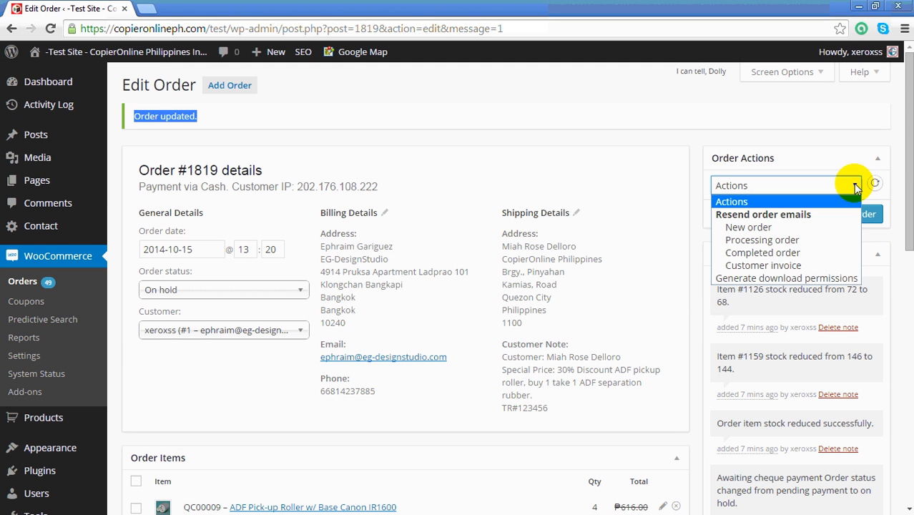
left_click(810, 266)
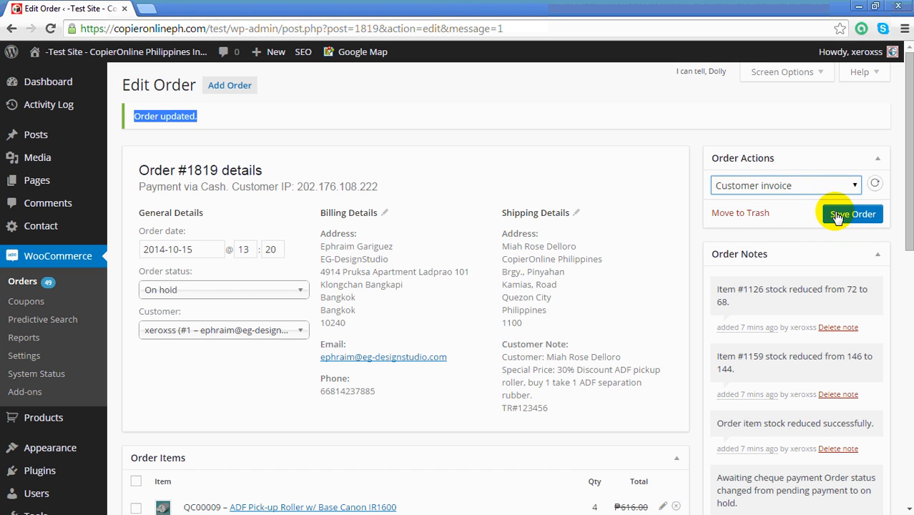
left_click(839, 217)
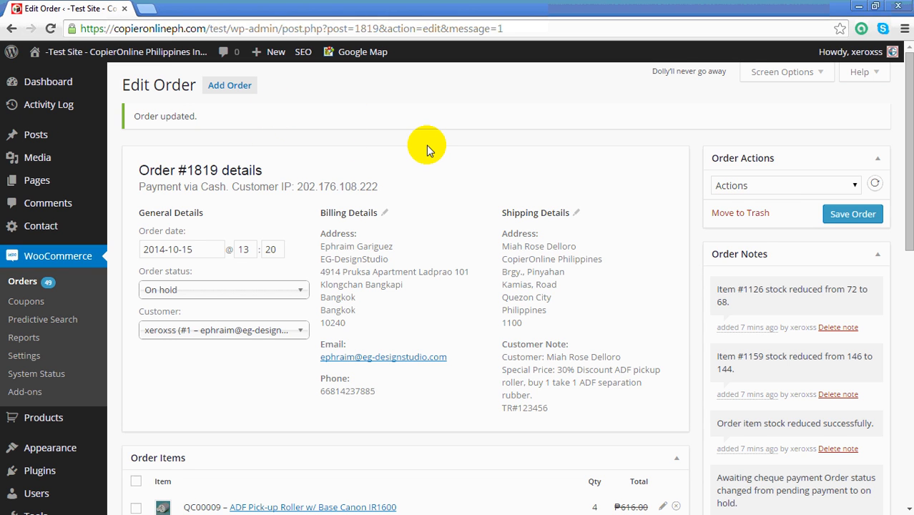
Log out of the WordPress admin account.
scroll(633, 115, "down", 3)
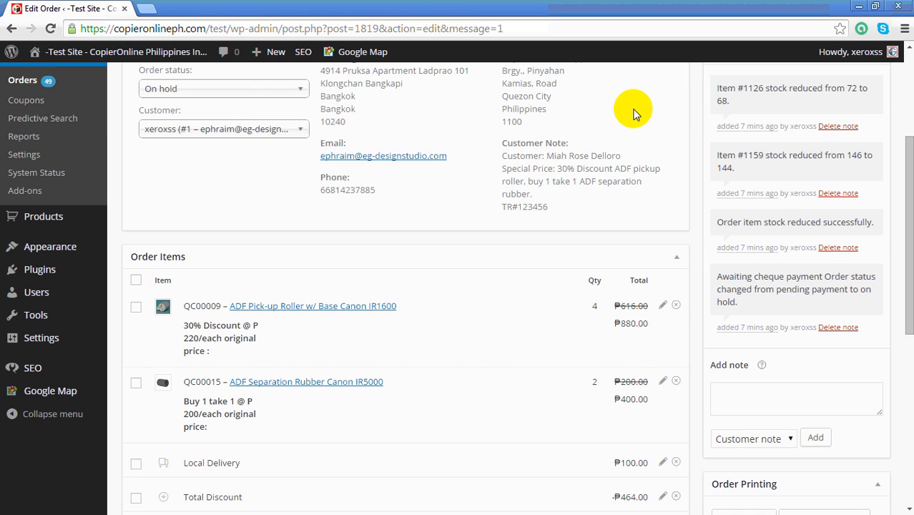
scroll(632, 146, "up", 3)
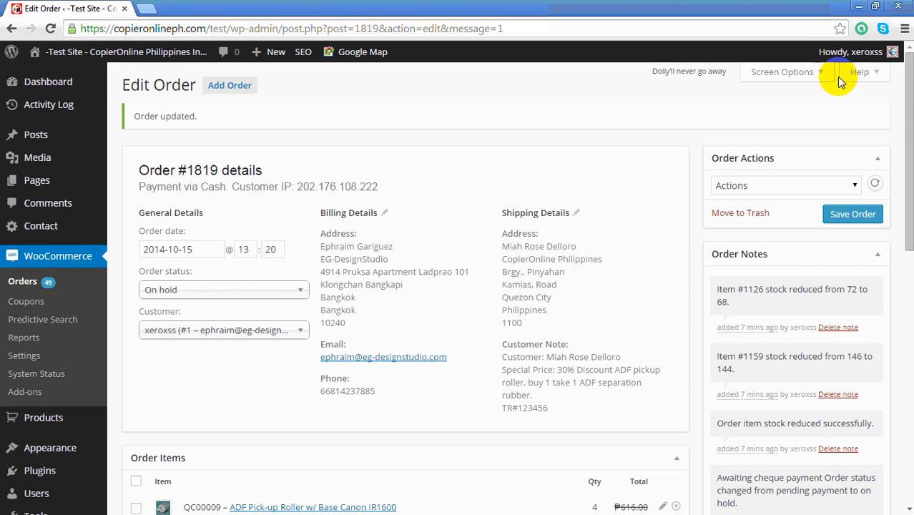
mouse_move(850, 63)
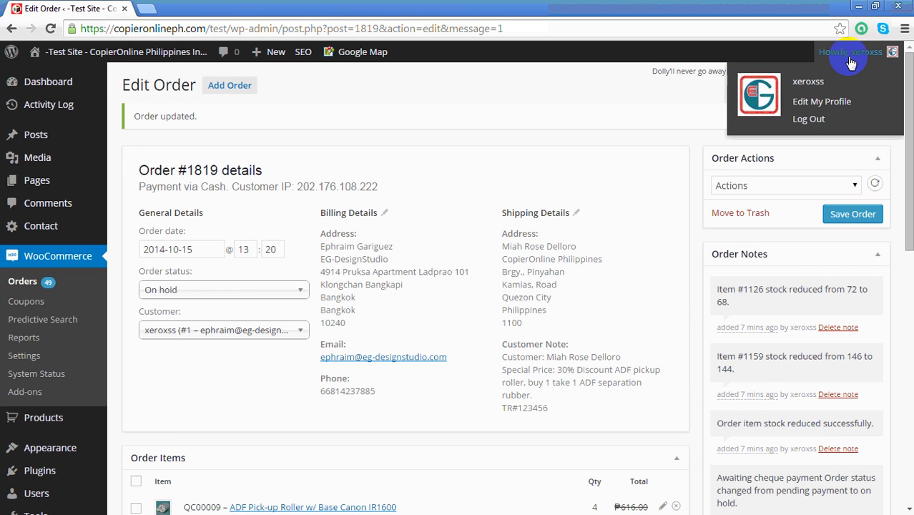
left_click(817, 123)
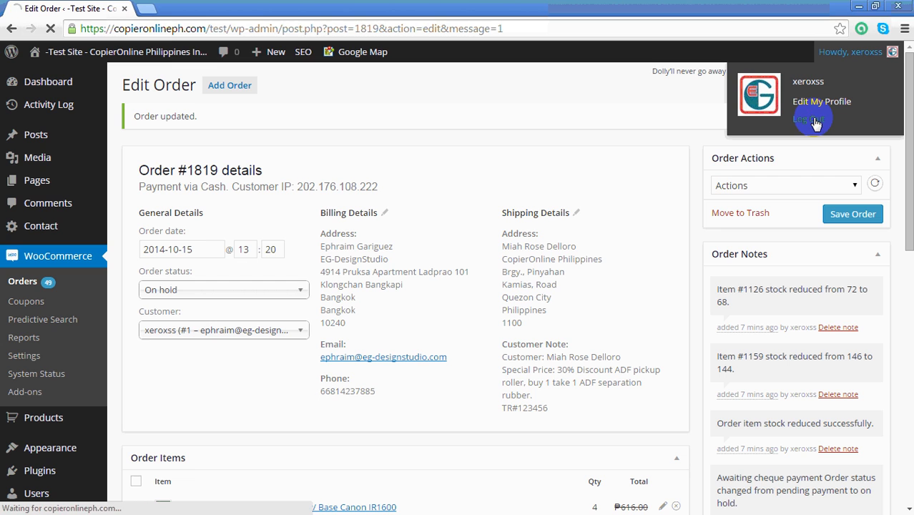